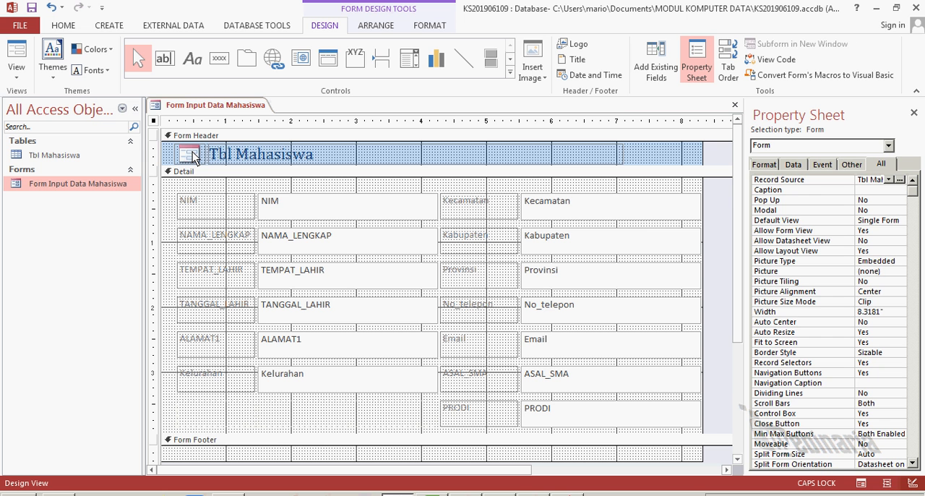
Delete the default logo and the Tbl Mahasiswa title from the form header
{"action": "left_click", "coordinate": [238, 154]}
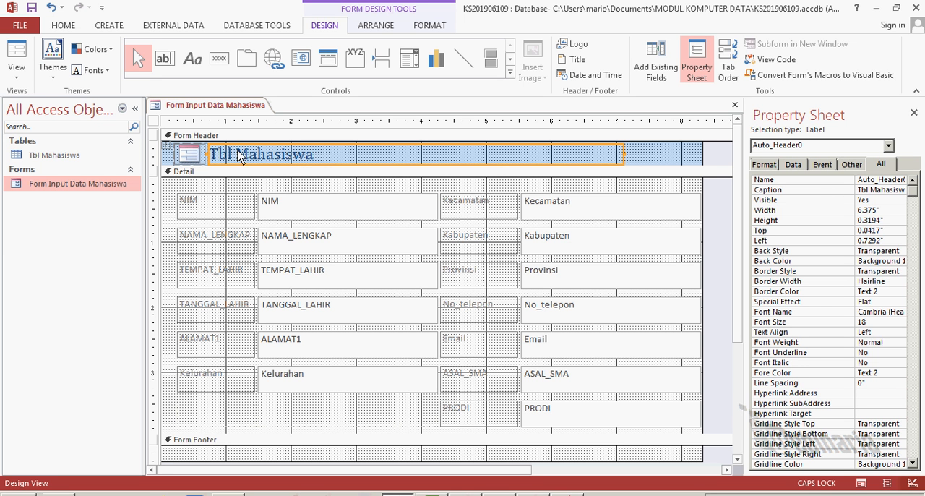
{"action": "left_click", "coordinate": [190, 155]}
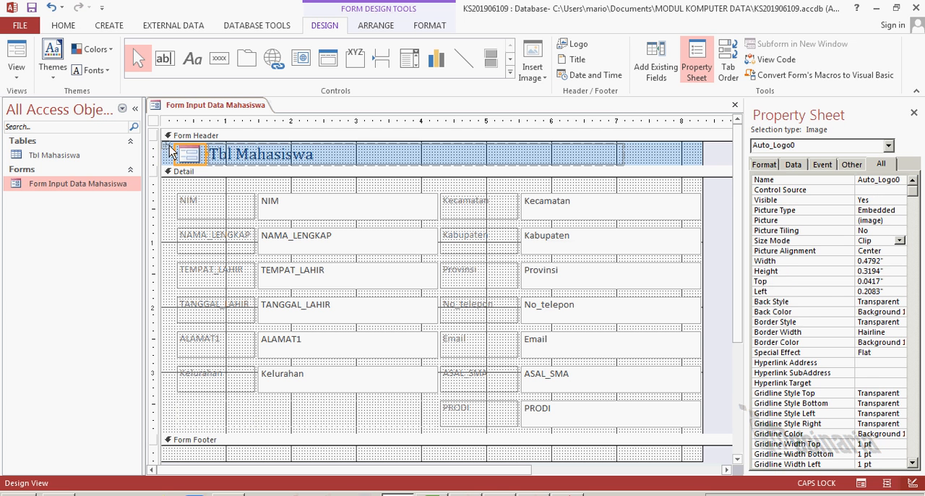
{"action": "left_click", "coordinate": [164, 151]}
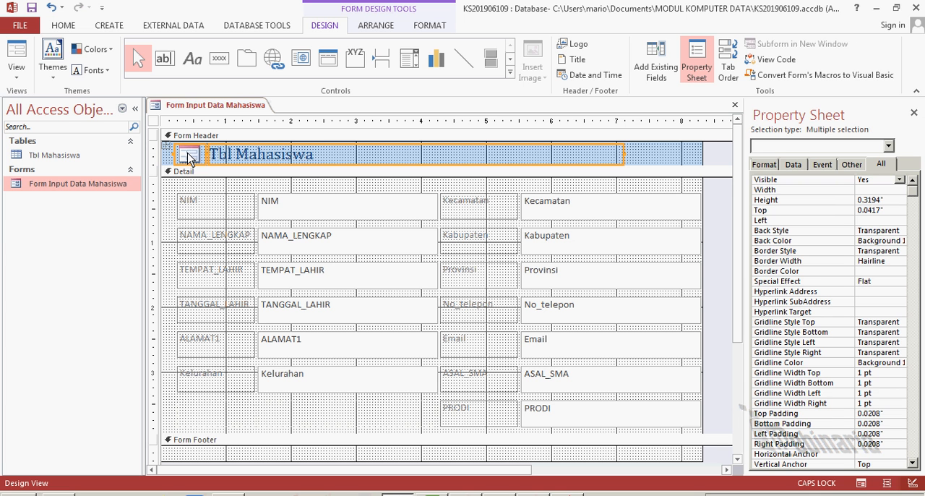
{"action": "left_click", "coordinate": [257, 157]}
{"action": "key", "text": "Delete"}
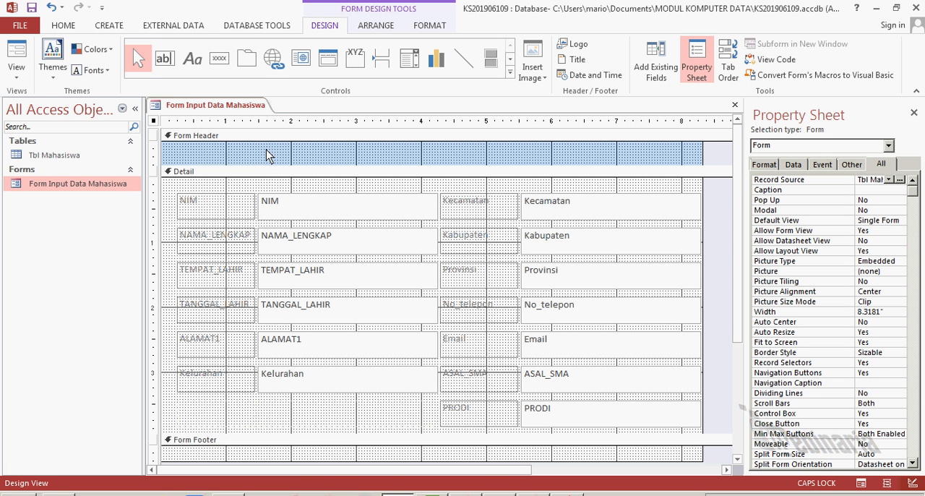
Increase the form header section's height to about 0.79 inches
{"action": "left_click", "coordinate": [421, 165]}
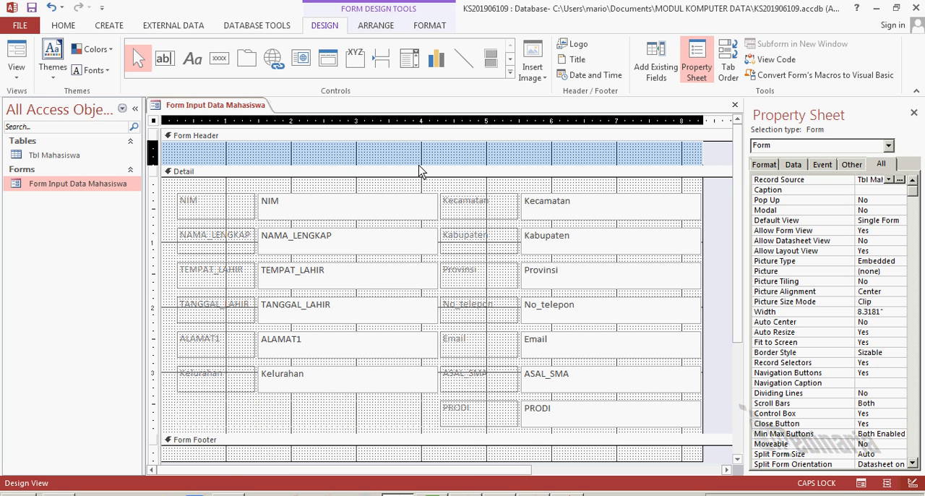
{"action": "left_click_drag", "start_coordinate": [421, 171], "coordinate": [420, 191]}
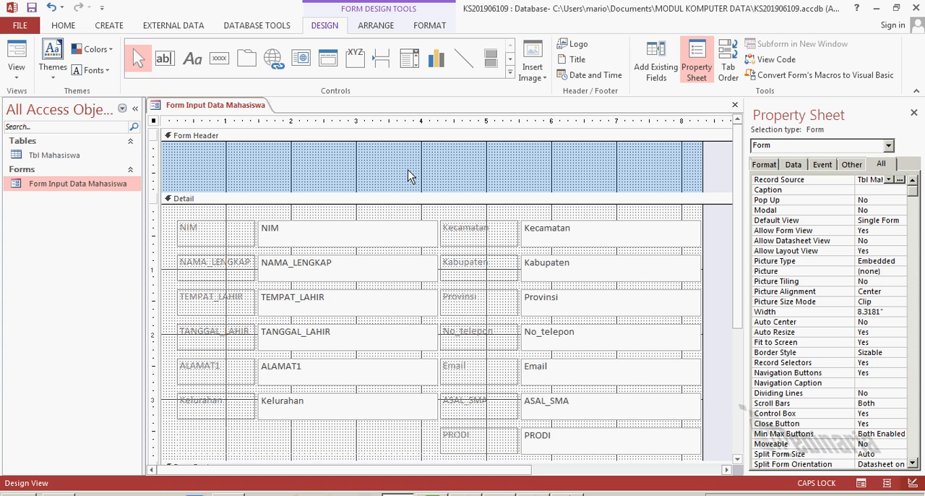
{"action": "left_click", "coordinate": [189, 167]}
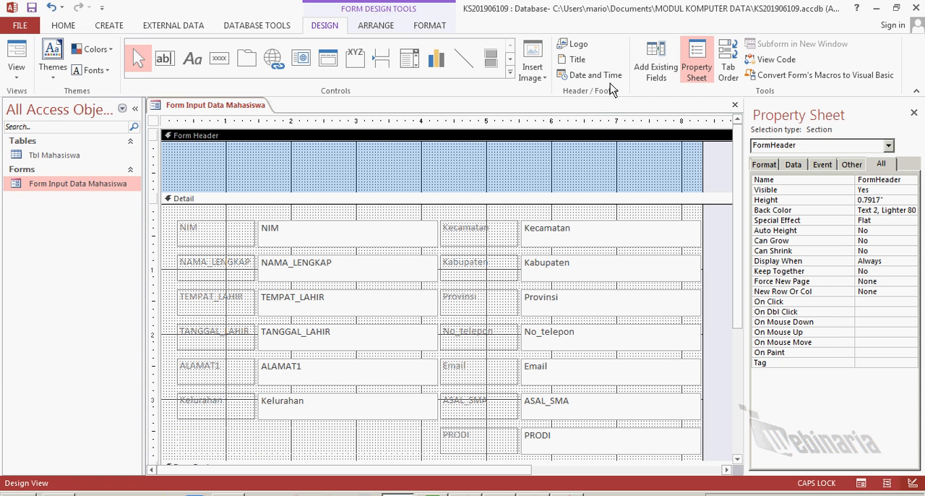
Insert the logo asmi picture from Downloads as the header logo and enlarge it to about 0.60 by 0.50 inches
{"action": "left_click", "coordinate": [565, 48]}
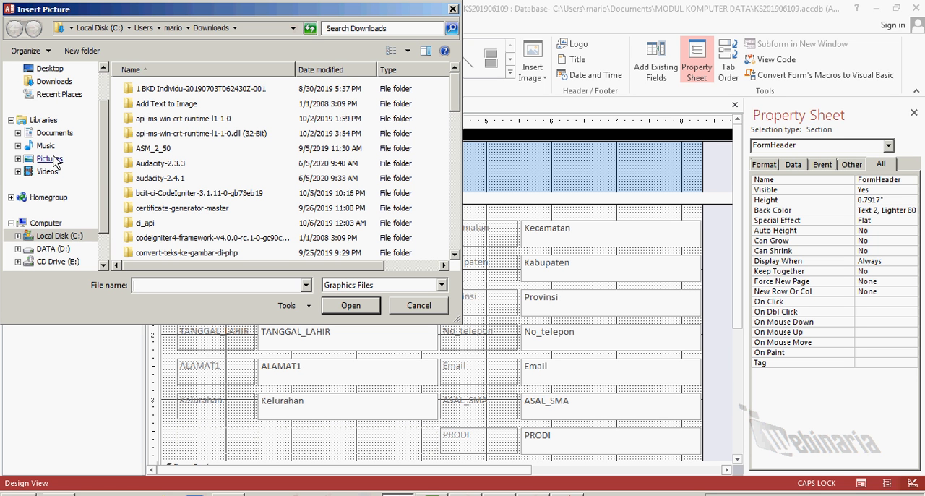
{"action": "left_click", "coordinate": [67, 83]}
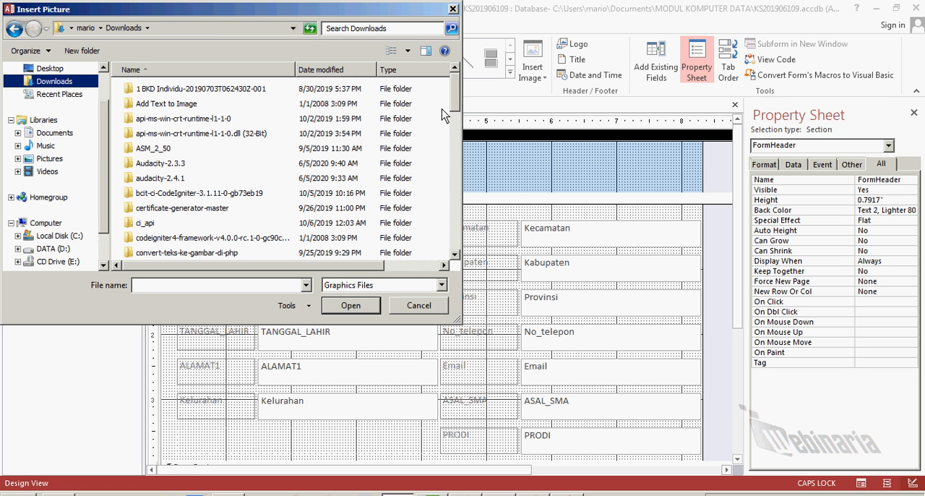
{"action": "left_click_drag", "start_coordinate": [456, 103], "coordinate": [456, 238]}
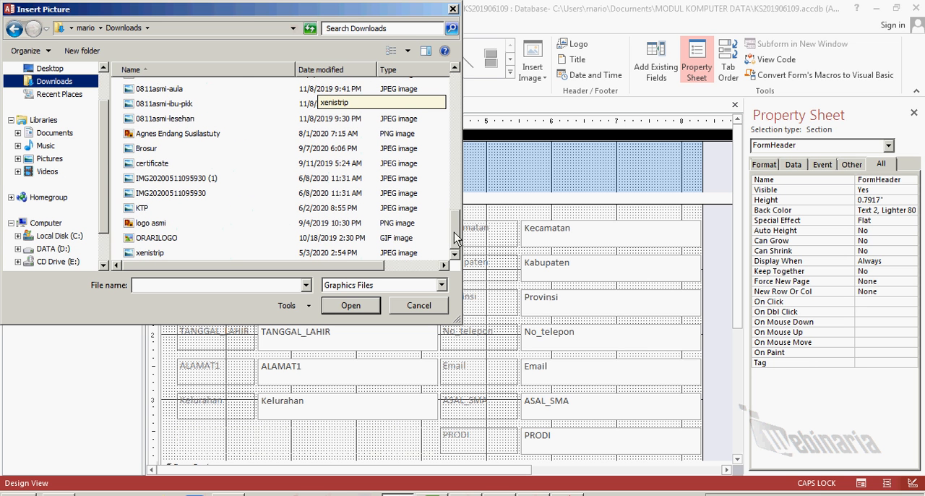
{"action": "left_click", "coordinate": [159, 227]}
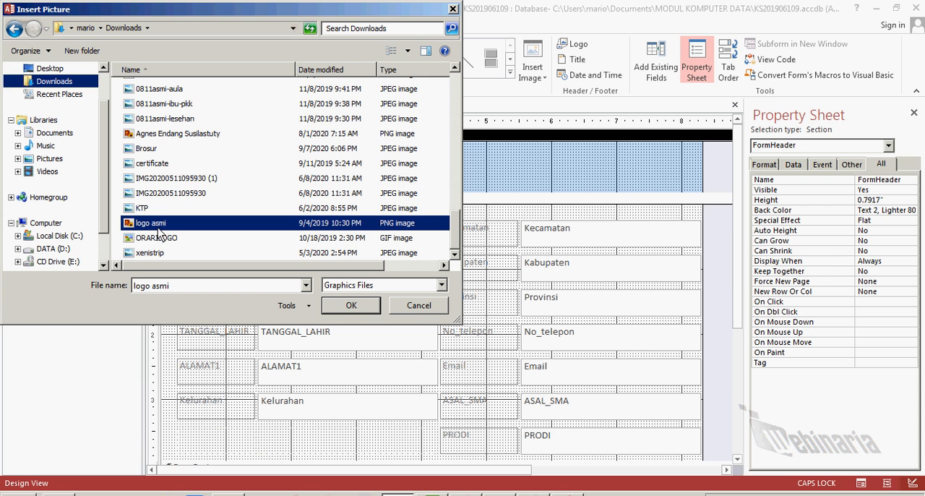
{"action": "left_click", "coordinate": [348, 307]}
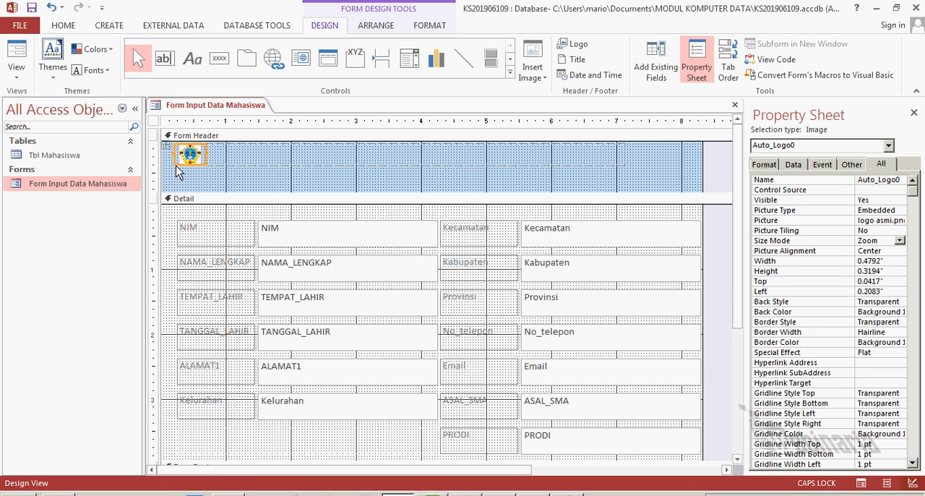
{"action": "left_click_drag", "start_coordinate": [179, 172], "coordinate": [170, 176]}
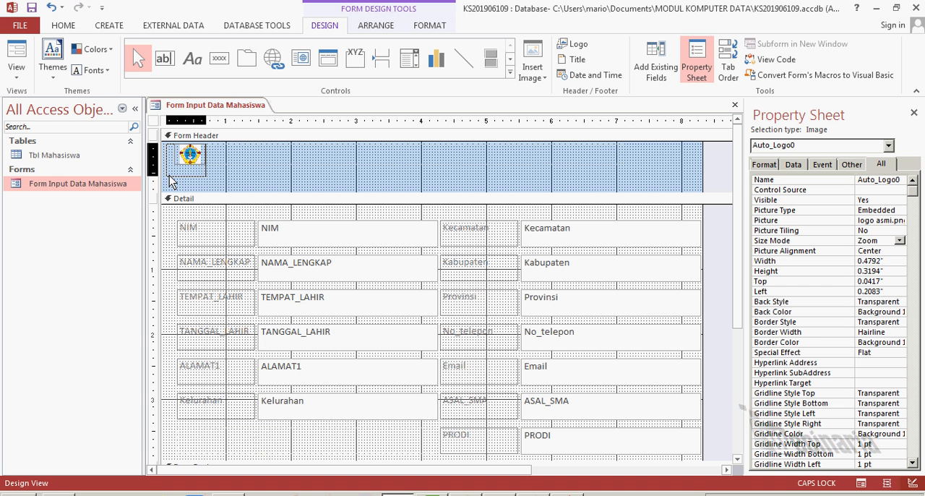
{"action": "left_click_drag", "start_coordinate": [169, 175], "coordinate": [168, 177]}
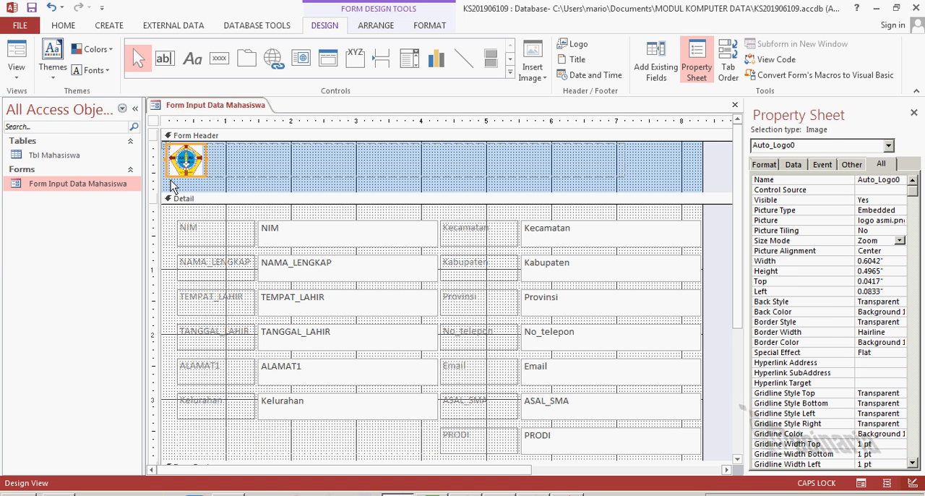
Add a form title beside the logo in the header with the text ASMI SANTA MARIA YOGYAKATA
{"action": "left_click", "coordinate": [276, 162]}
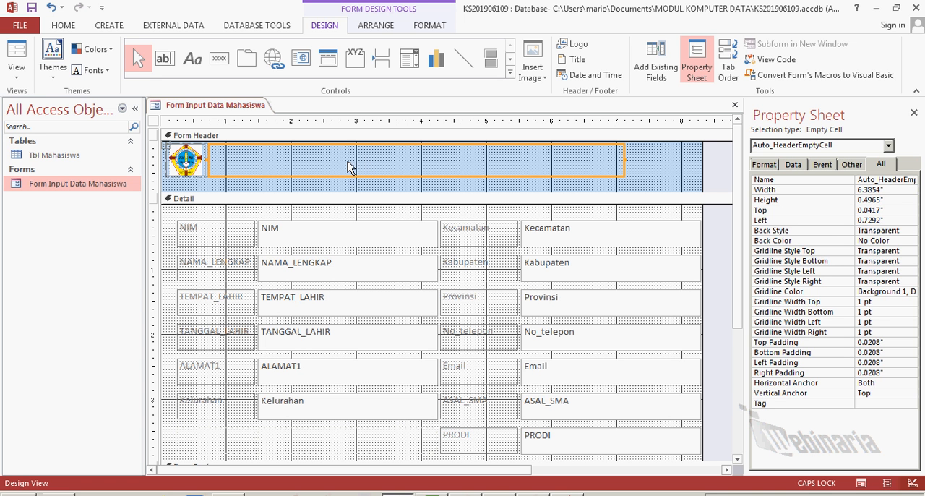
{"action": "left_click", "coordinate": [642, 167]}
{"action": "left_click", "coordinate": [541, 169]}
{"action": "left_click", "coordinate": [571, 61]}
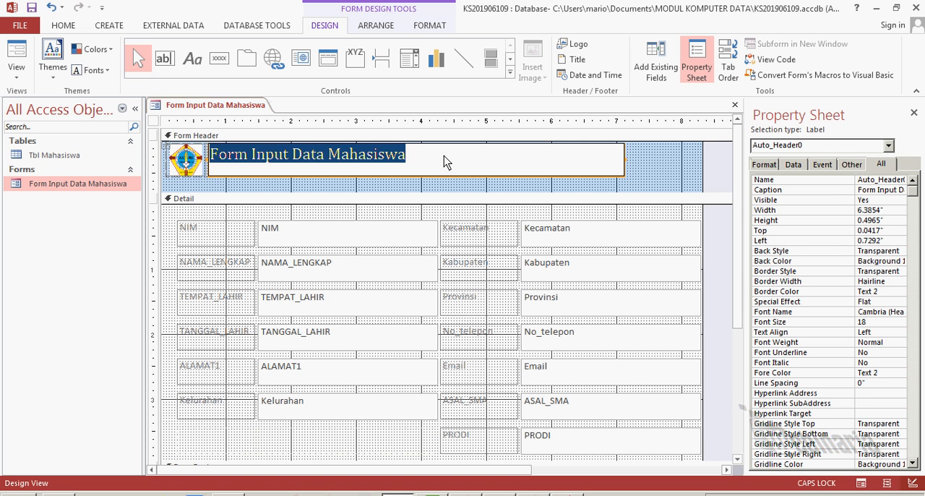
{"action": "key", "text": "BackSpace"}
{"action": "type", "text": "ASMI "}
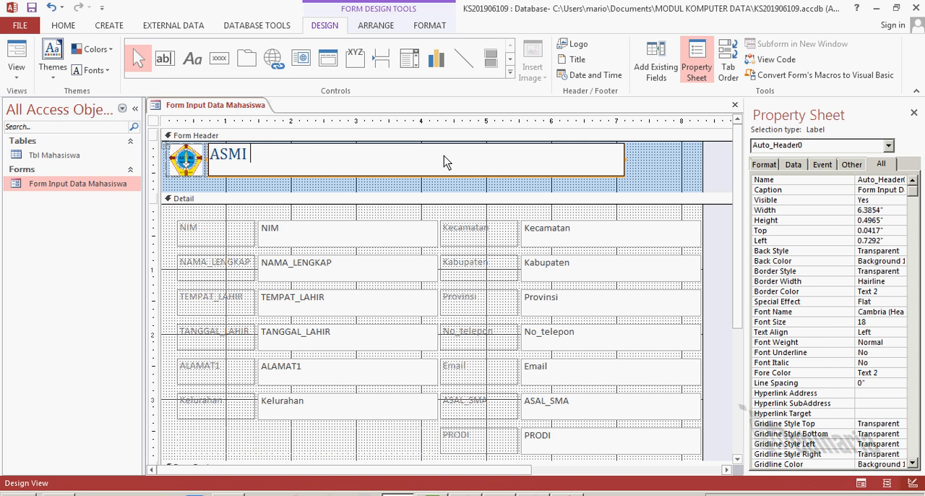
{"action": "type", "text": "SANTA MAR"}
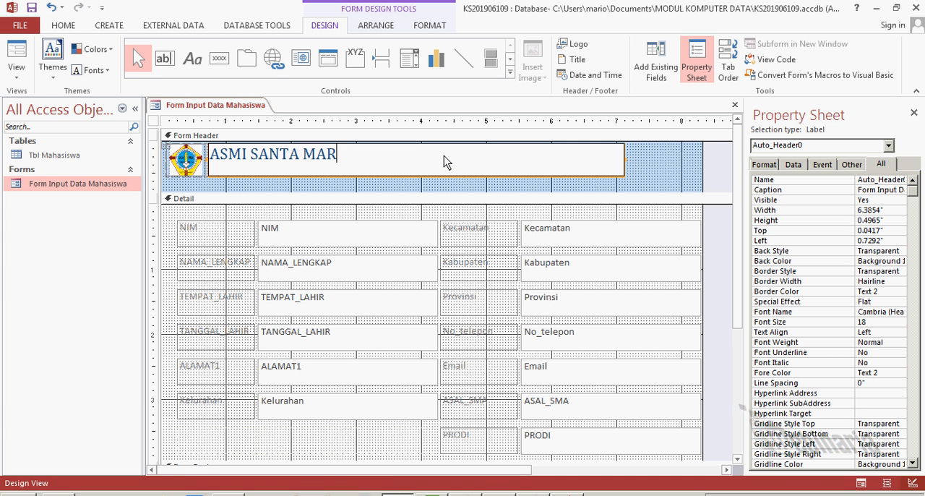
{"action": "type", "text": "IA YOGYAK"}
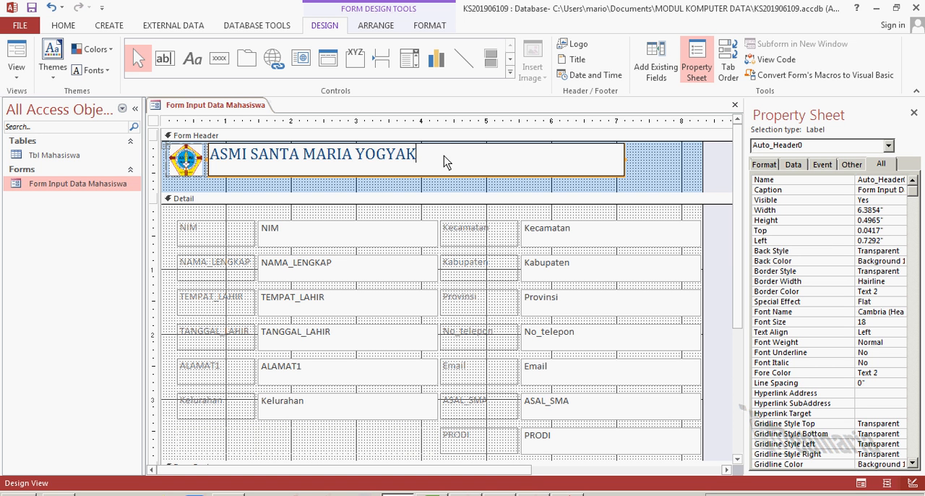
{"action": "type", "text": "ATA"}
{"action": "key", "text": "Return"}
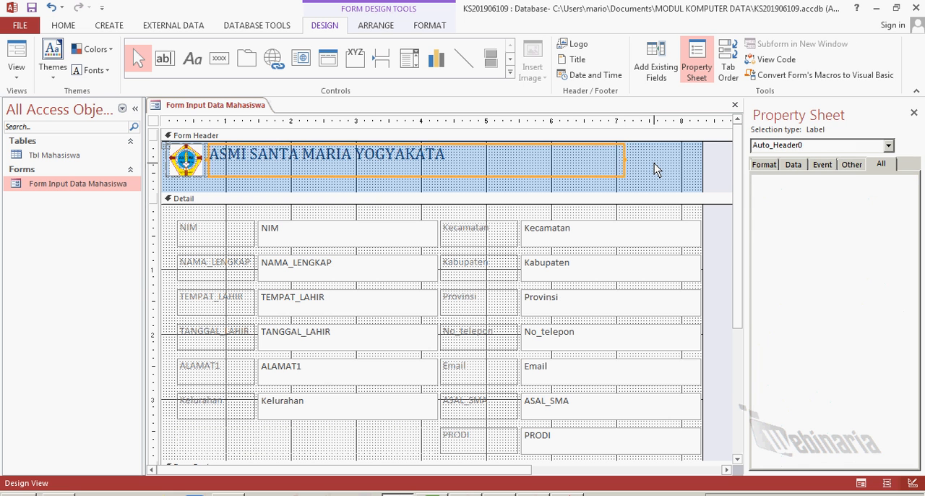
Increase the form header's height to 1 inch and add a label reading FORM INPUT DATA MAHASISWA below the title
{"action": "left_click", "coordinate": [656, 168]}
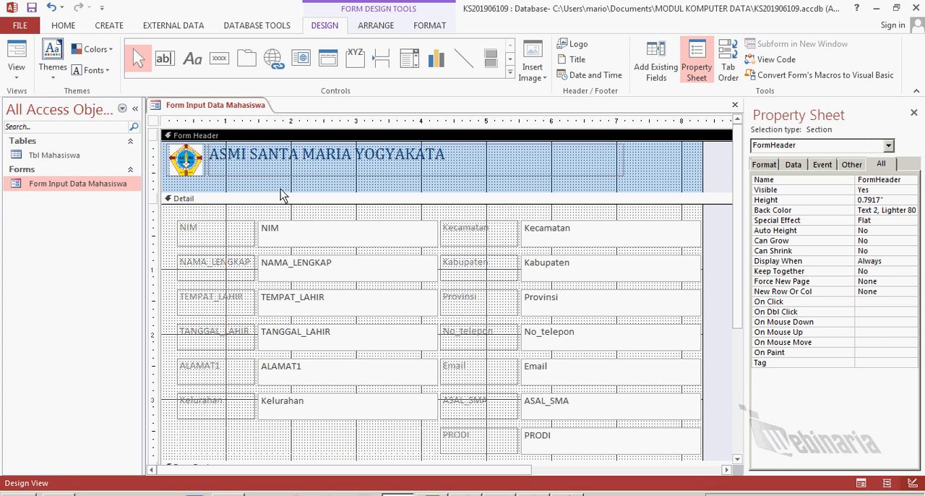
{"action": "left_click_drag", "start_coordinate": [287, 193], "coordinate": [287, 207]}
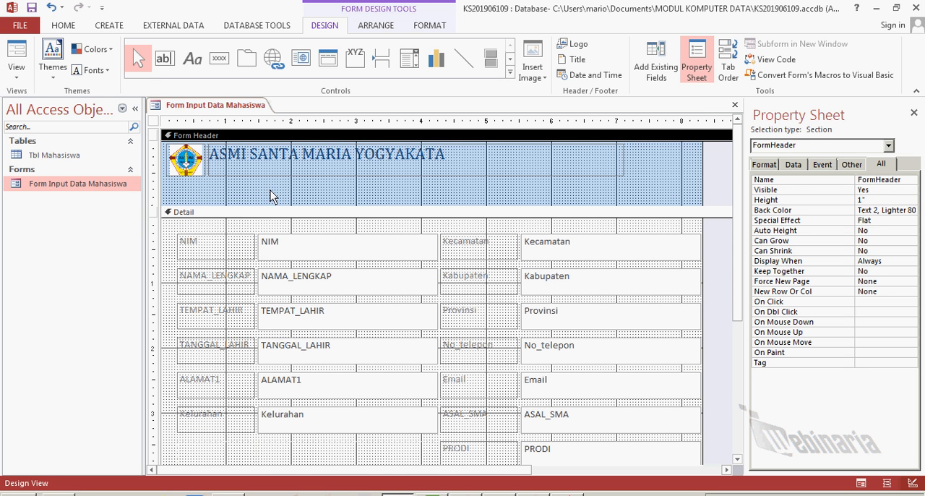
{"action": "left_click", "coordinate": [192, 66]}
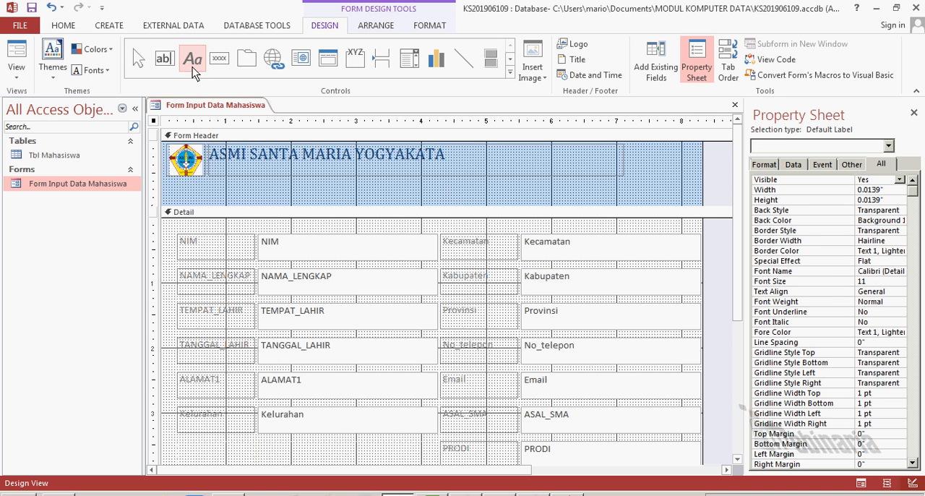
{"action": "left_click", "coordinate": [211, 190]}
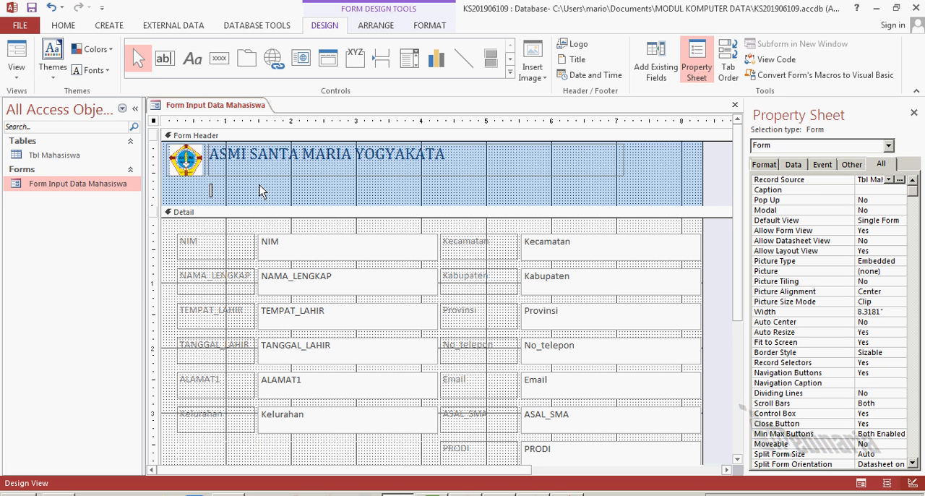
{"action": "type", "text": "FORM INPUT DATA"}
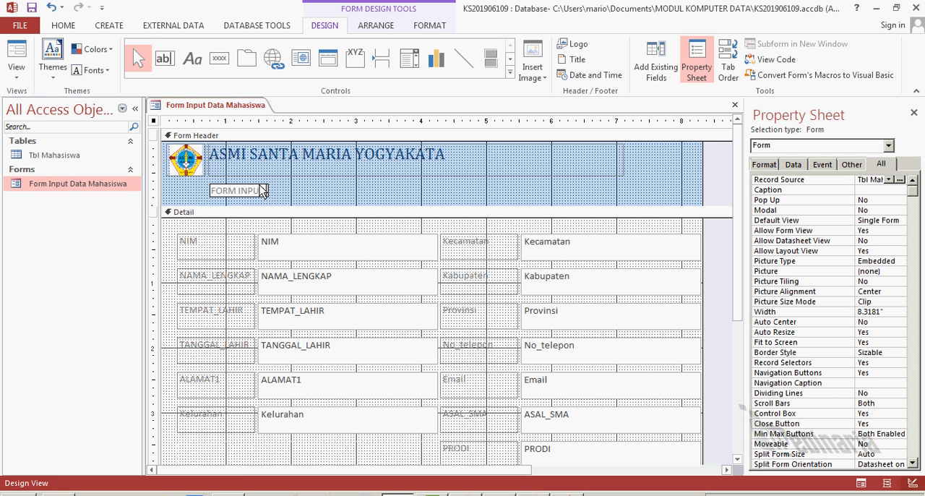
{"action": "type", "text": " MA"}
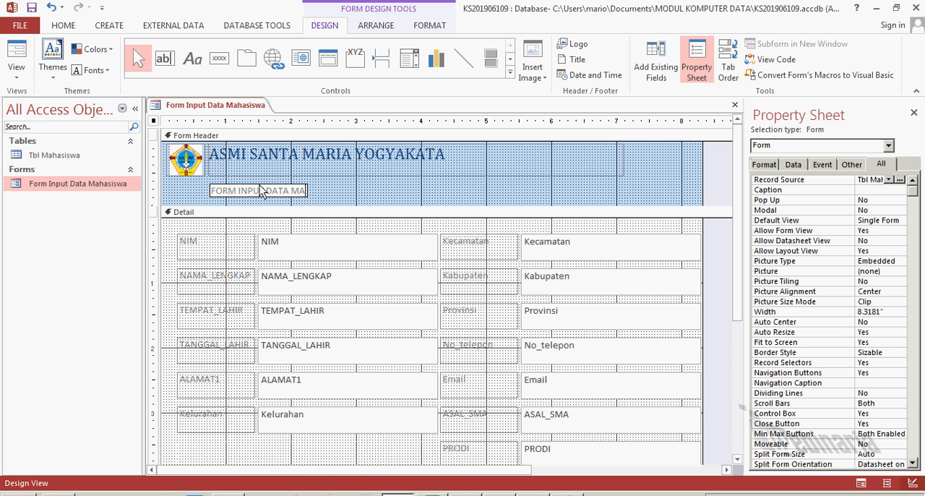
{"action": "type", "text": "HASISWA"}
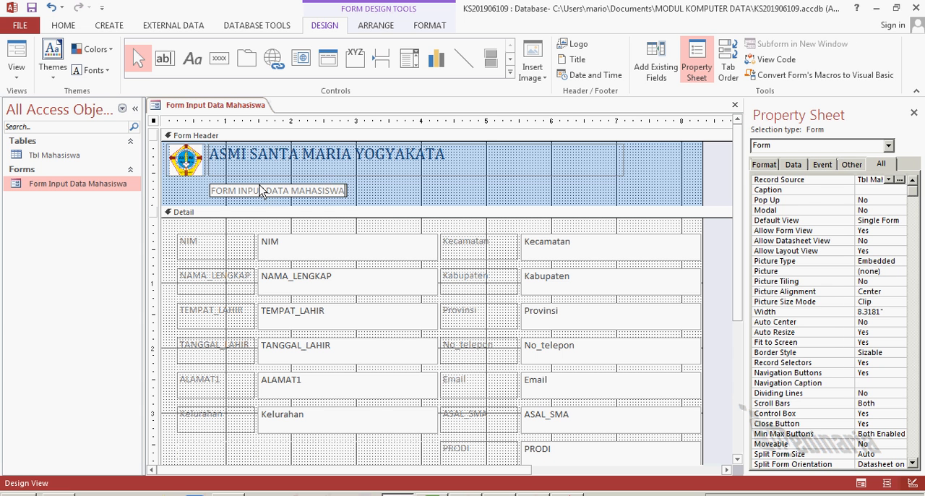
{"action": "left_click", "coordinate": [456, 199]}
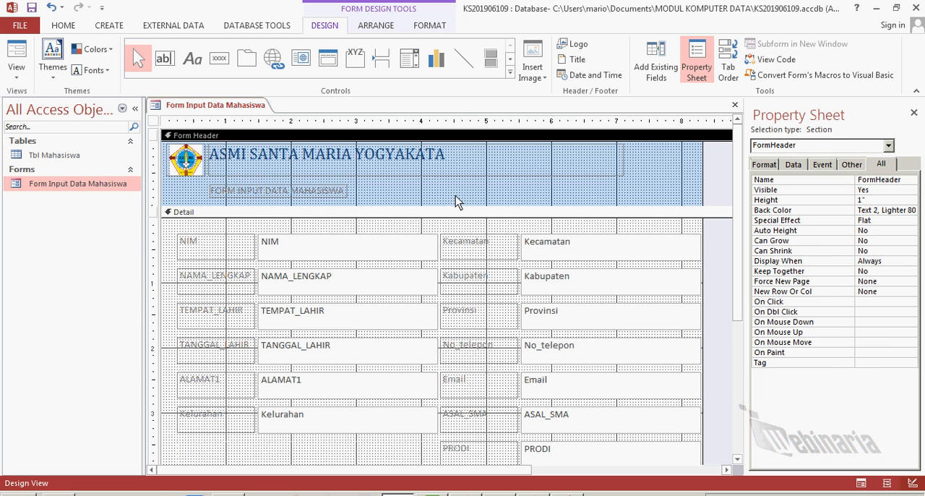
Enlarge the FORM INPUT DATA MAHASISWA label to about 3.63 inches wide and 0.28 inches high
{"action": "left_click", "coordinate": [287, 200]}
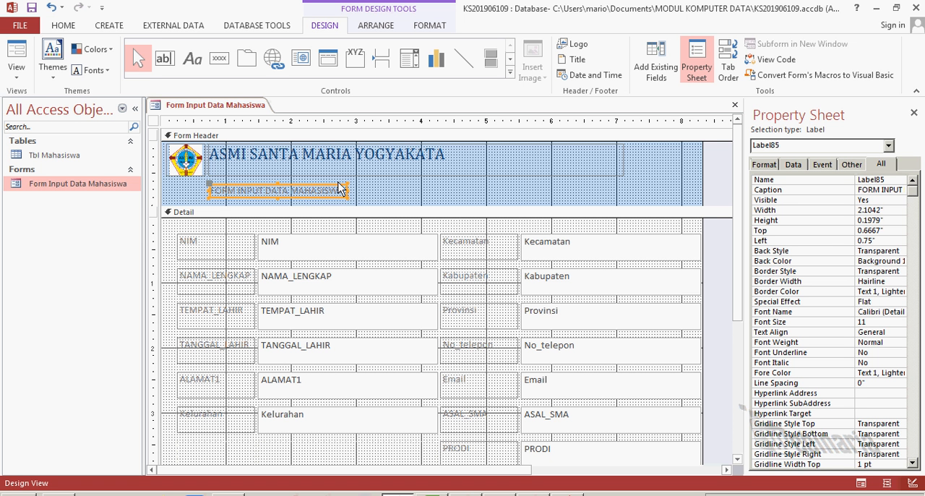
{"action": "left_click_drag", "start_coordinate": [347, 185], "coordinate": [355, 179]}
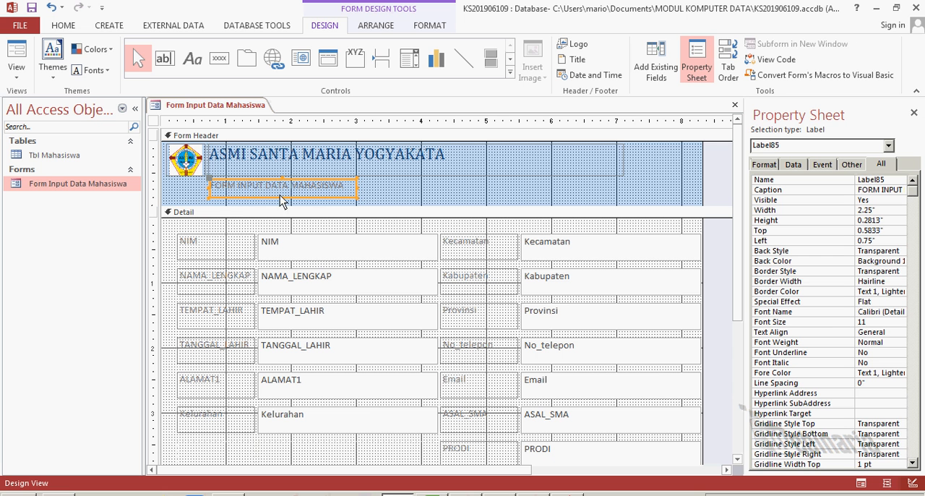
{"action": "left_click_drag", "start_coordinate": [215, 192], "coordinate": [351, 189]}
{"action": "left_click", "coordinate": [384, 188]}
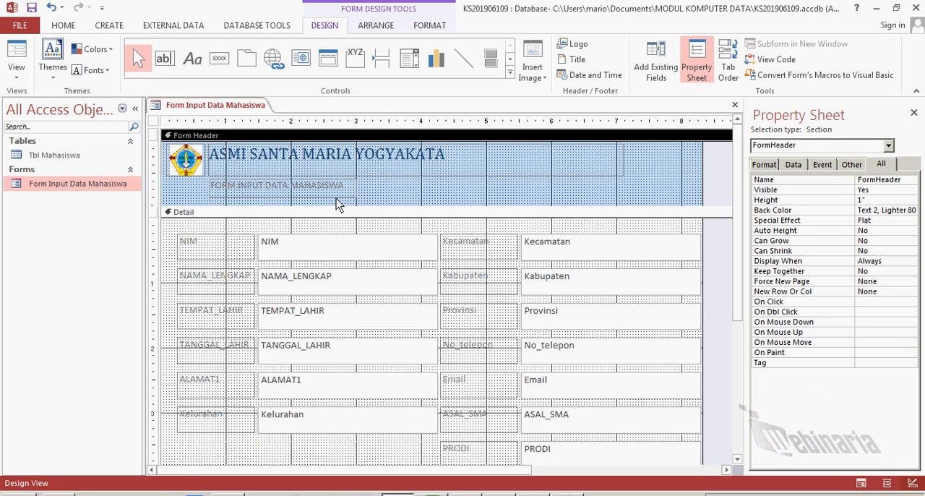
{"action": "left_click", "coordinate": [352, 192]}
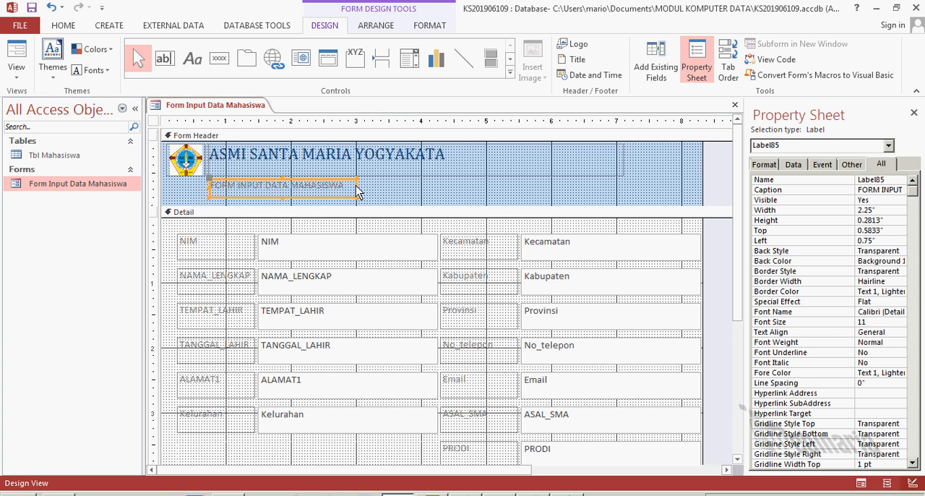
{"action": "left_click_drag", "start_coordinate": [356, 192], "coordinate": [447, 193]}
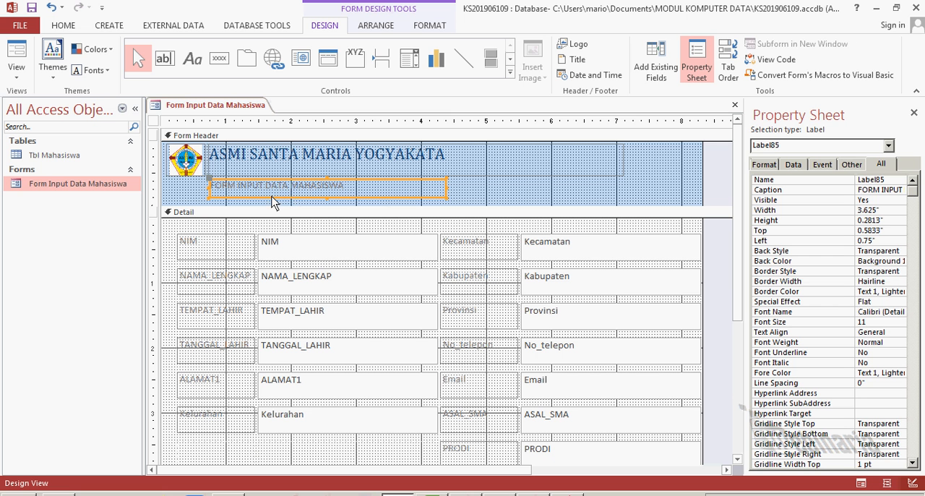
{"action": "left_click", "coordinate": [351, 191]}
{"action": "left_click_drag", "start_coordinate": [359, 189], "coordinate": [217, 186]}
{"action": "left_click", "coordinate": [476, 190]}
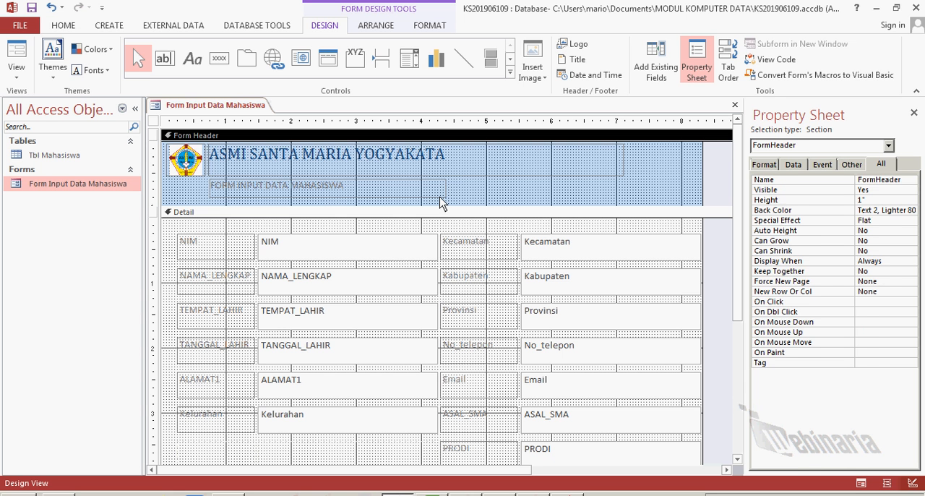
Set the font size of the FORM INPUT DATA MAHASISWA label in the form header to 16
{"action": "left_click", "coordinate": [441, 200]}
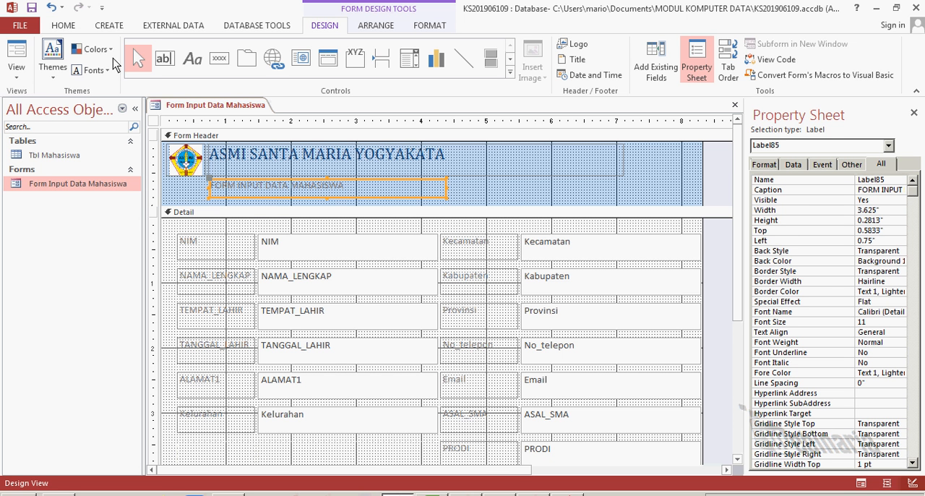
{"action": "left_click", "coordinate": [63, 26]}
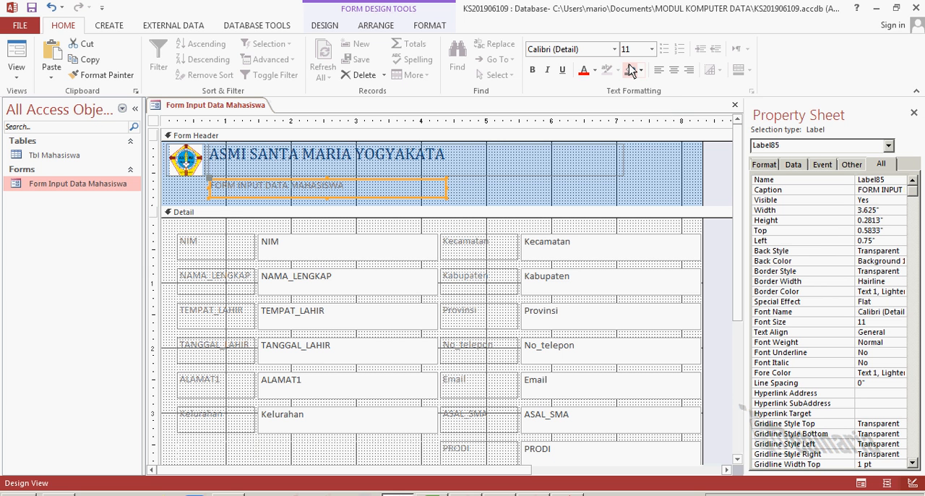
{"action": "left_click", "coordinate": [654, 50]}
{"action": "left_click", "coordinate": [629, 137]}
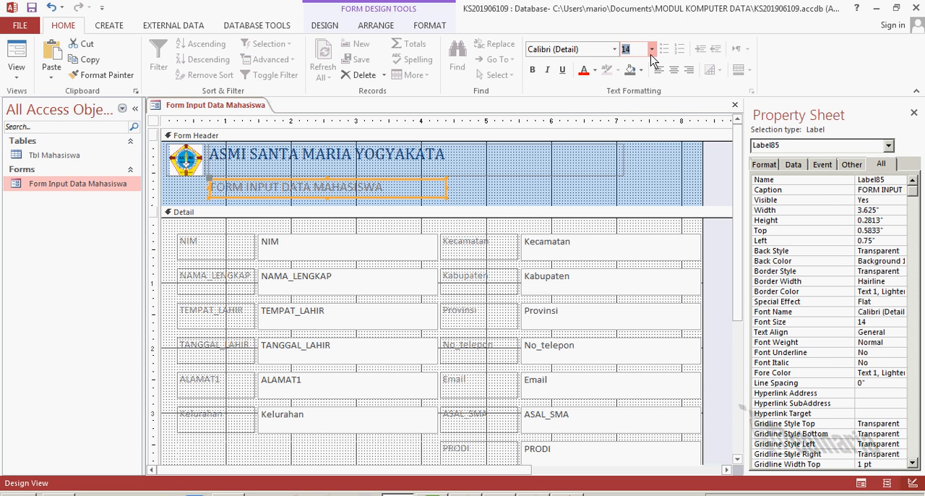
{"action": "left_click", "coordinate": [636, 137]}
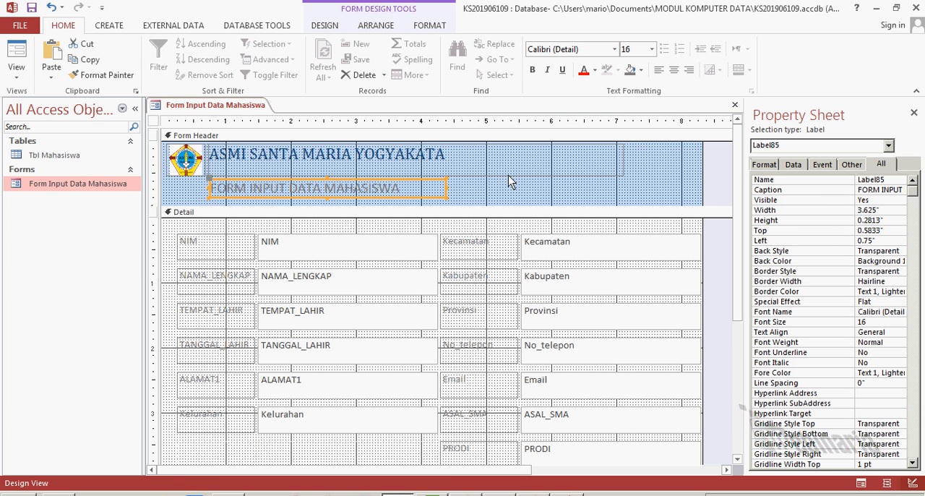
{"action": "left_click", "coordinate": [507, 186]}
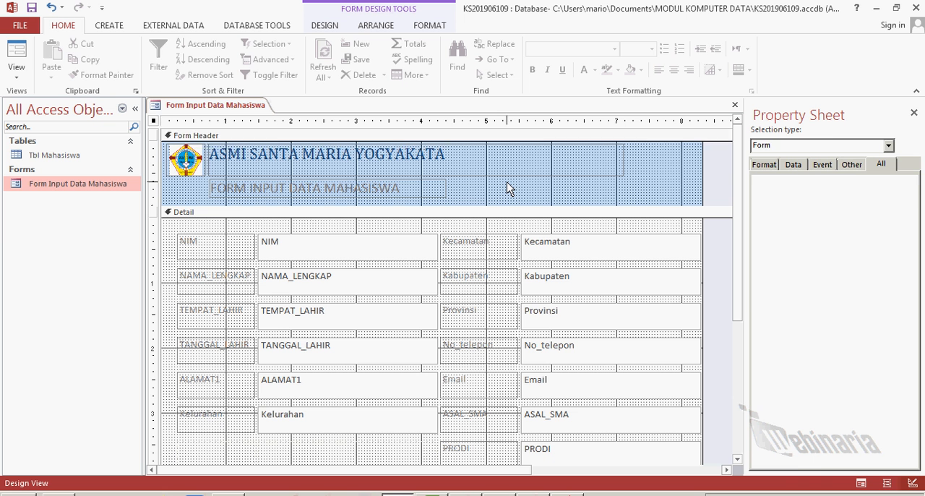
Move the FORM INPUT DATA MAHASISWA label to about 2.33 inches from the header's left edge and 0.54 inches from its top
{"action": "left_click", "coordinate": [423, 198]}
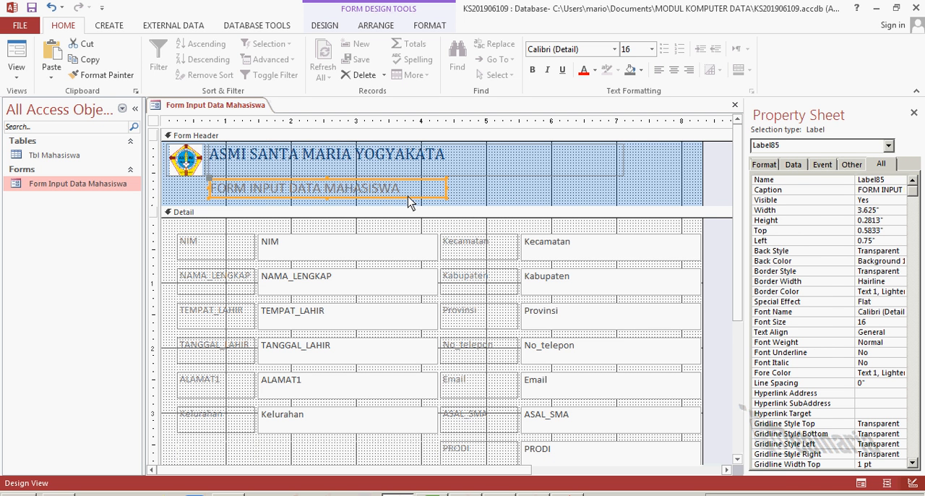
{"action": "left_click_drag", "start_coordinate": [423, 198], "coordinate": [511, 199]}
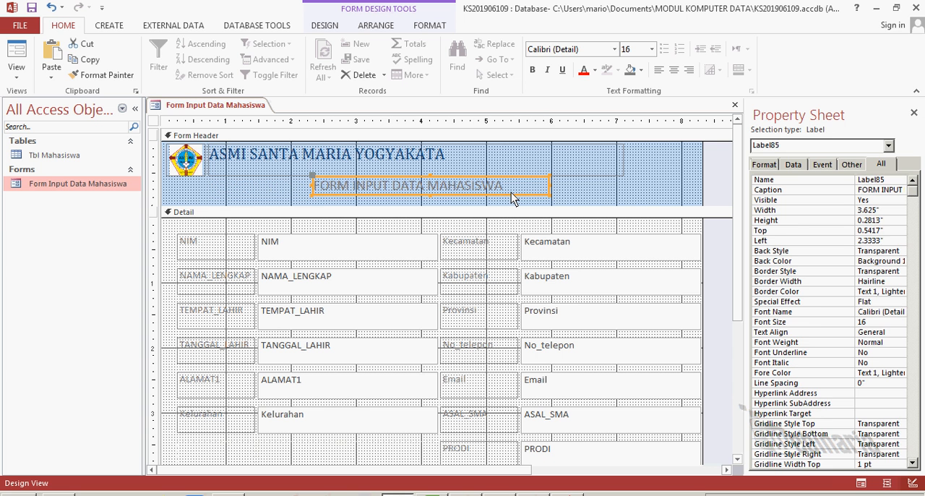
{"action": "left_click", "coordinate": [623, 189]}
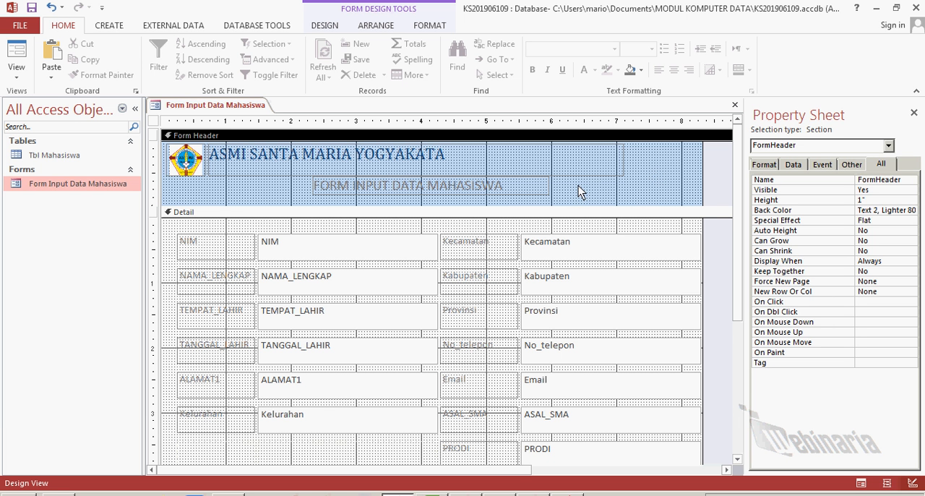
Insert the current date in long format and the time with seconds into the form header
{"action": "left_click", "coordinate": [642, 159]}
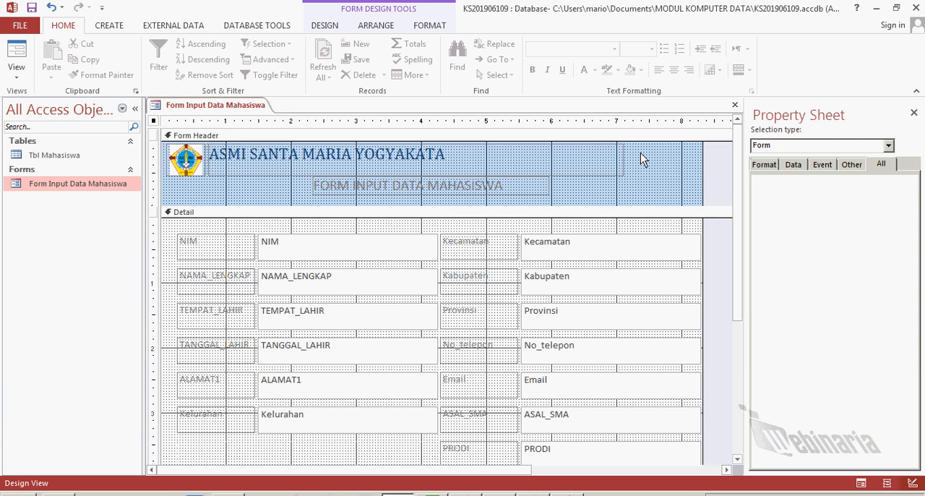
{"action": "left_click", "coordinate": [646, 181]}
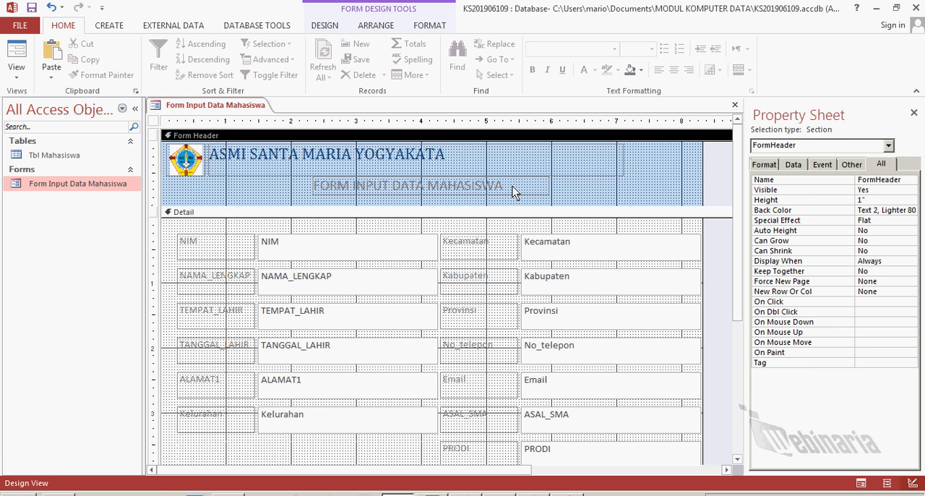
{"action": "left_click", "coordinate": [325, 26]}
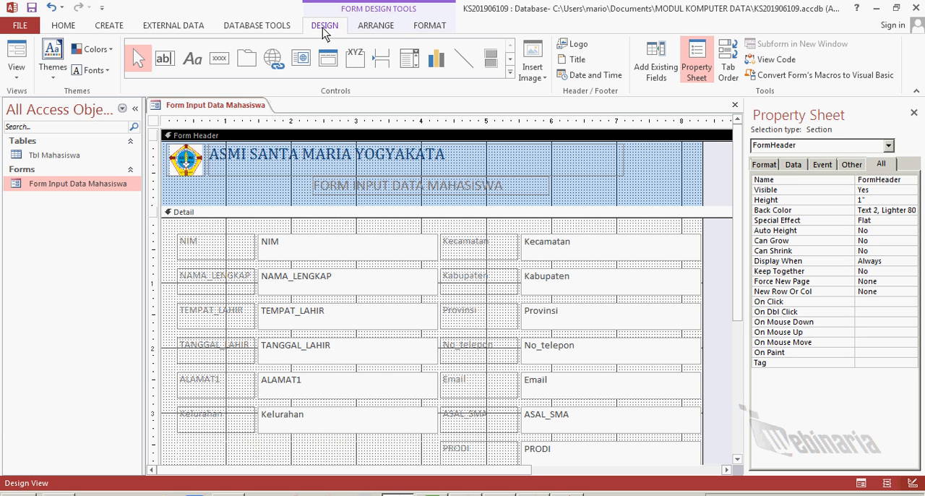
{"action": "left_click", "coordinate": [562, 76]}
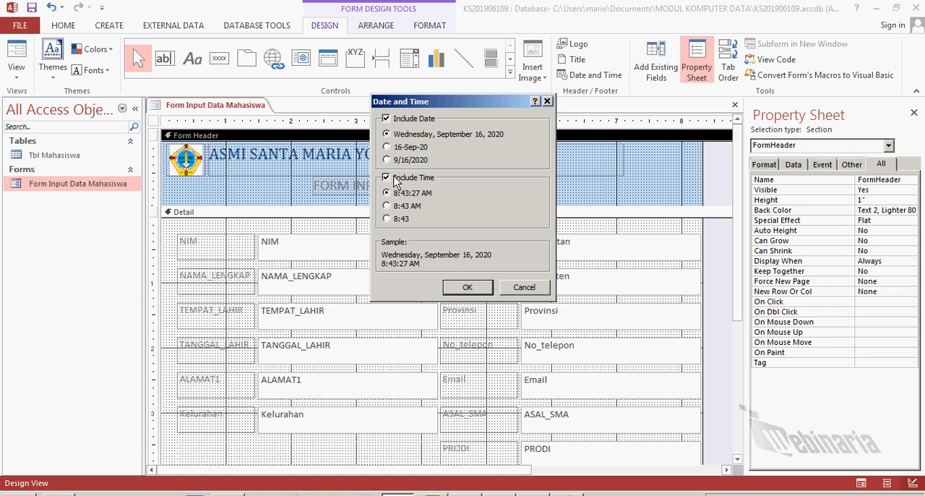
{"action": "left_click", "coordinate": [465, 289]}
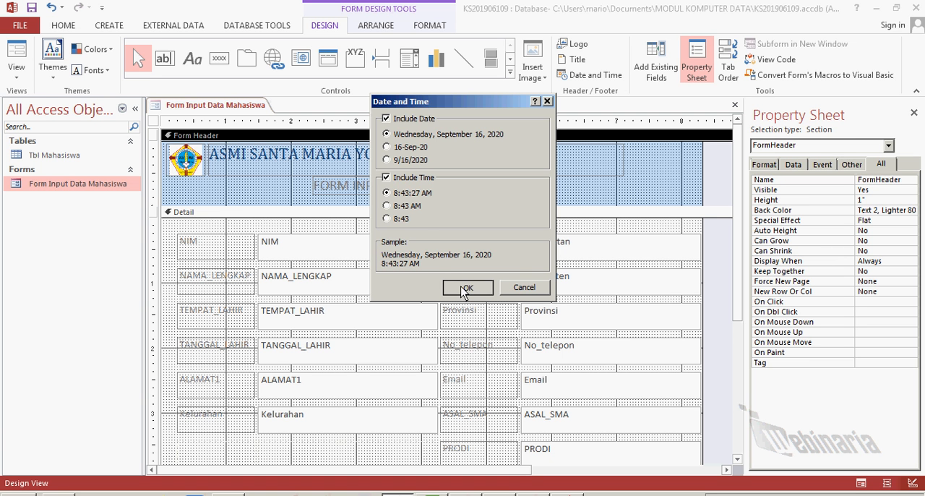
{"action": "left_click", "coordinate": [717, 176]}
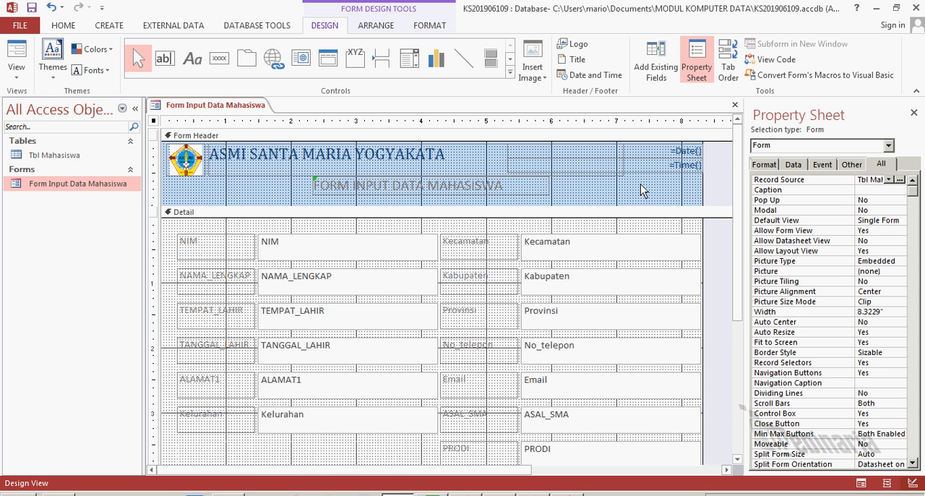
Check the finished header with live data in Form View, and return to Design View
{"action": "right_click", "coordinate": [215, 109]}
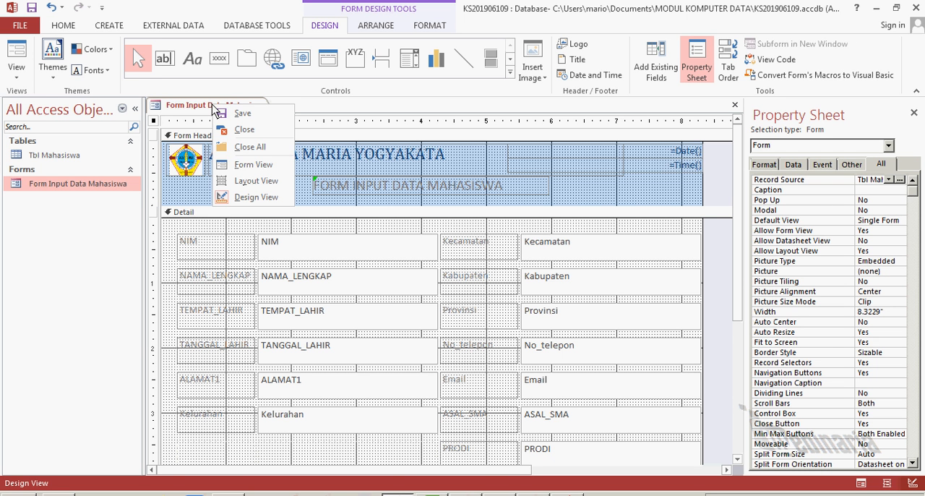
{"action": "left_click", "coordinate": [245, 165]}
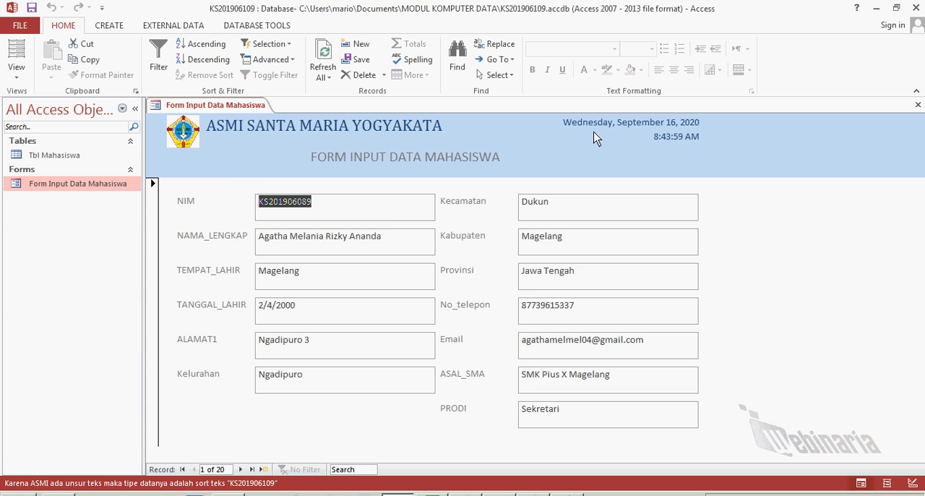
{"action": "right_click", "coordinate": [229, 104]}
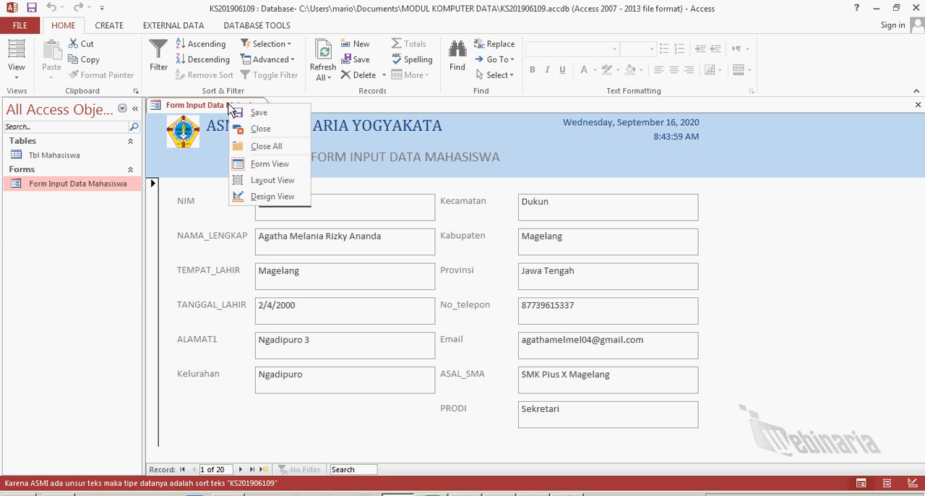
{"action": "left_click", "coordinate": [263, 196]}
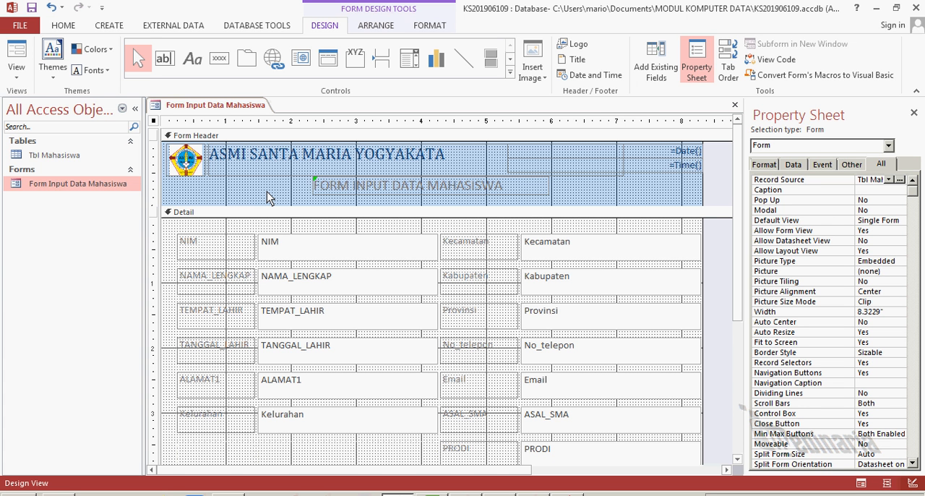
{"action": "left_click", "coordinate": [283, 159]}
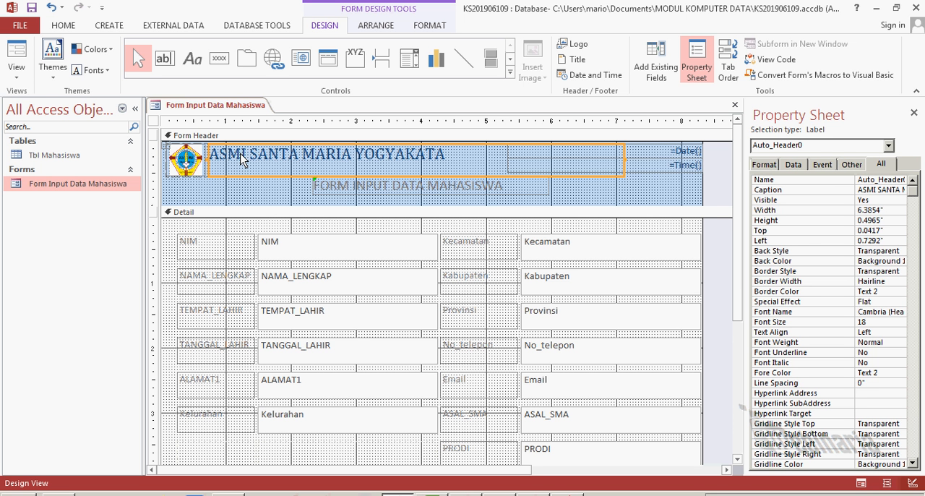
{"action": "left_click", "coordinate": [185, 161]}
{"action": "left_click", "coordinate": [244, 165]}
{"action": "left_click", "coordinate": [189, 163]}
{"action": "left_click", "coordinate": [264, 164]}
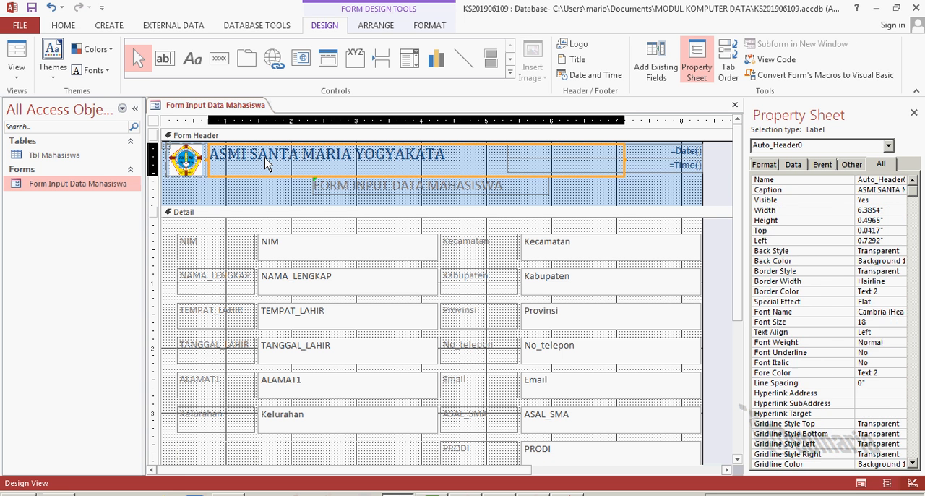
{"action": "left_click", "coordinate": [184, 165]}
{"action": "left_click", "coordinate": [249, 164]}
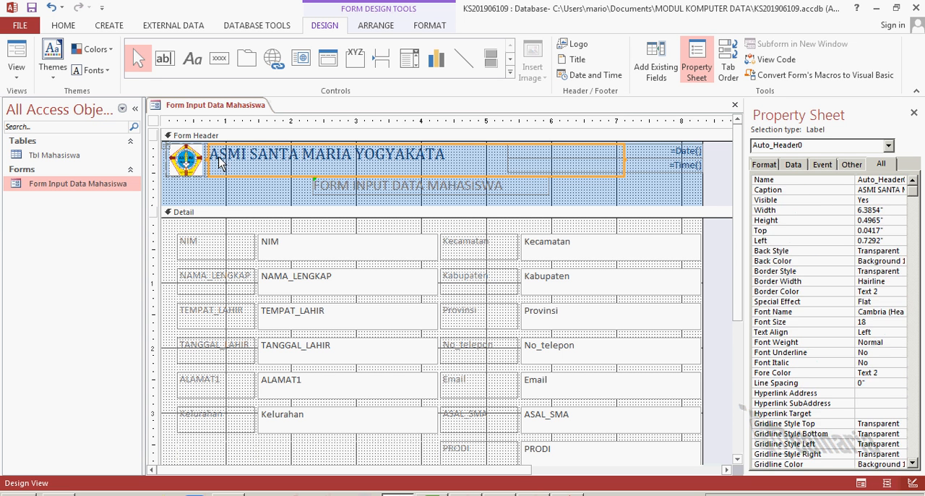
{"action": "left_click", "coordinate": [182, 164]}
{"action": "left_click", "coordinate": [245, 163]}
{"action": "left_click", "coordinate": [191, 165]}
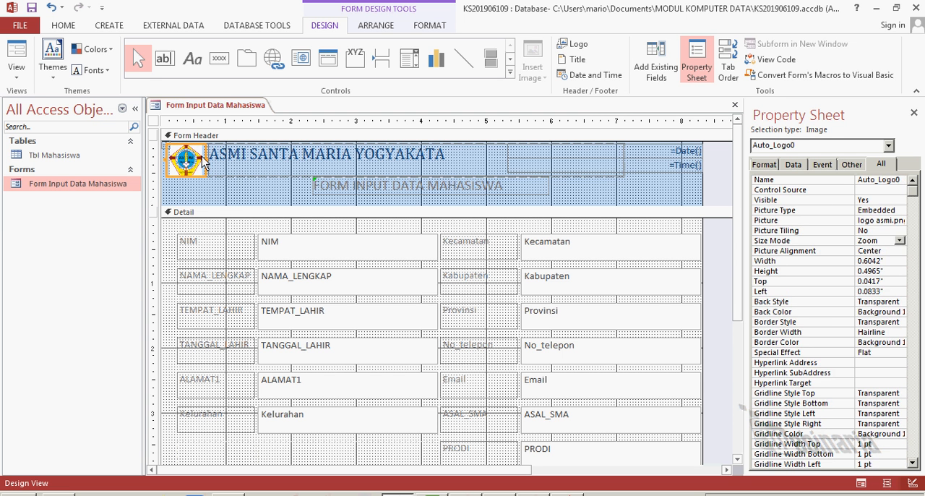
{"action": "left_click", "coordinate": [243, 160]}
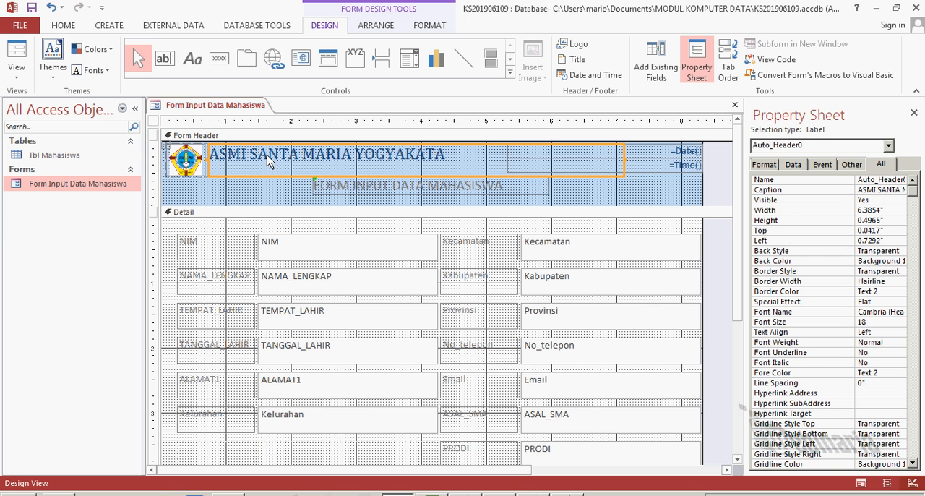
{"action": "left_click", "coordinate": [217, 161]}
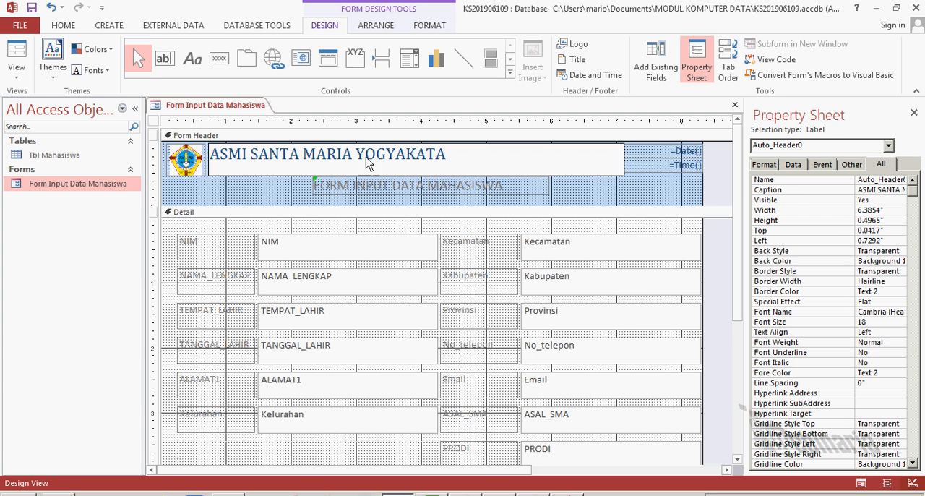
{"action": "left_click", "coordinate": [281, 189]}
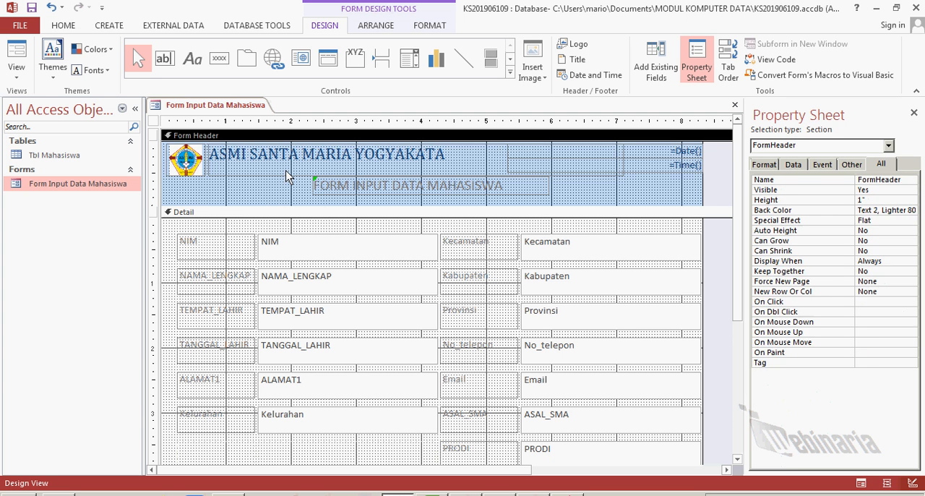
{"action": "left_click", "coordinate": [294, 159]}
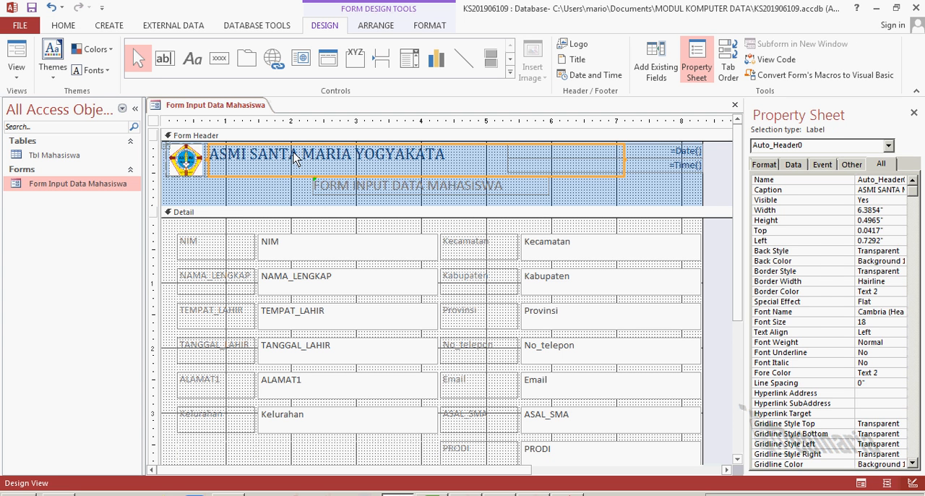
{"action": "left_click", "coordinate": [205, 160]}
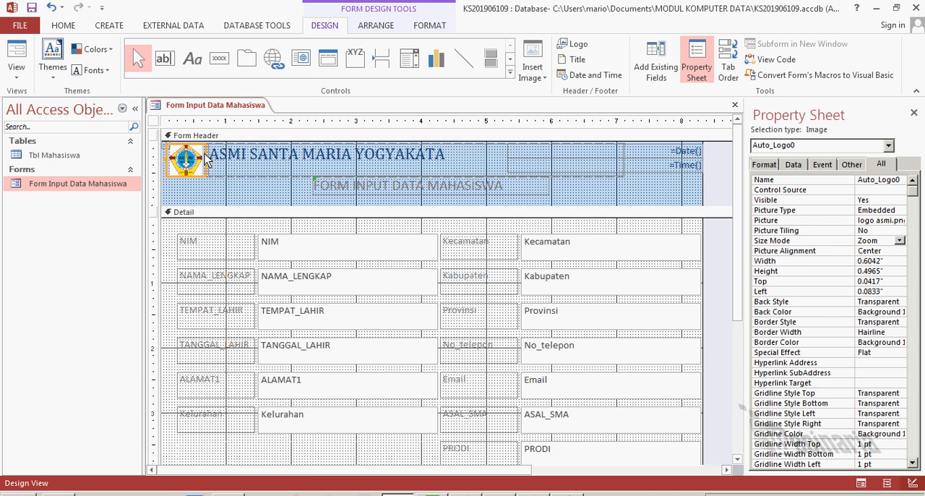
{"action": "right_click", "coordinate": [205, 158]}
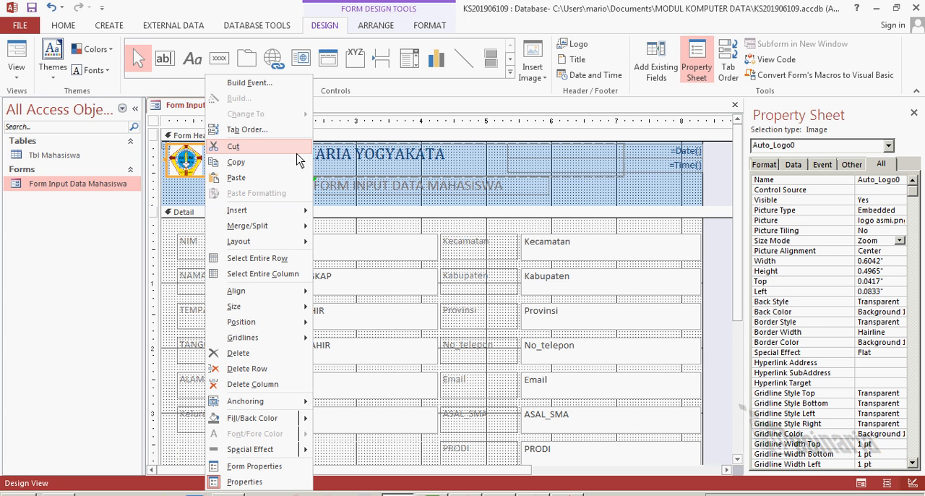
{"action": "left_click", "coordinate": [191, 165]}
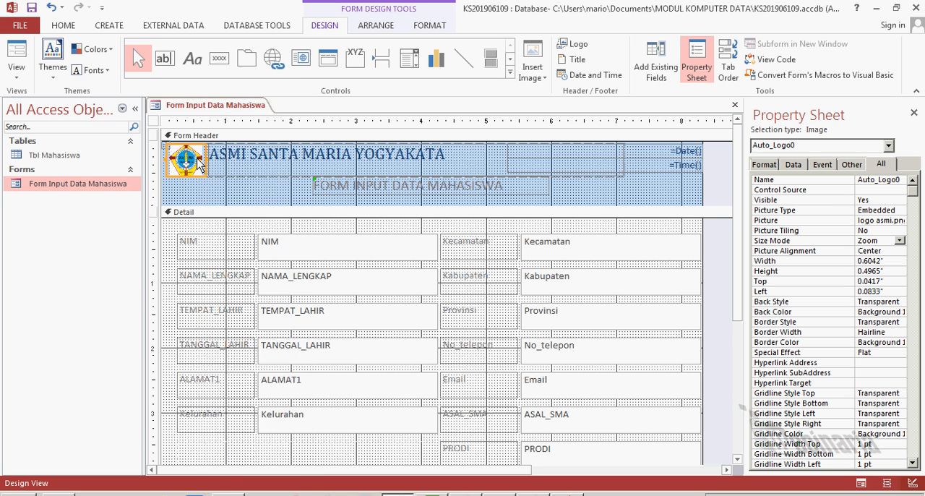
{"action": "right_click", "coordinate": [195, 163]}
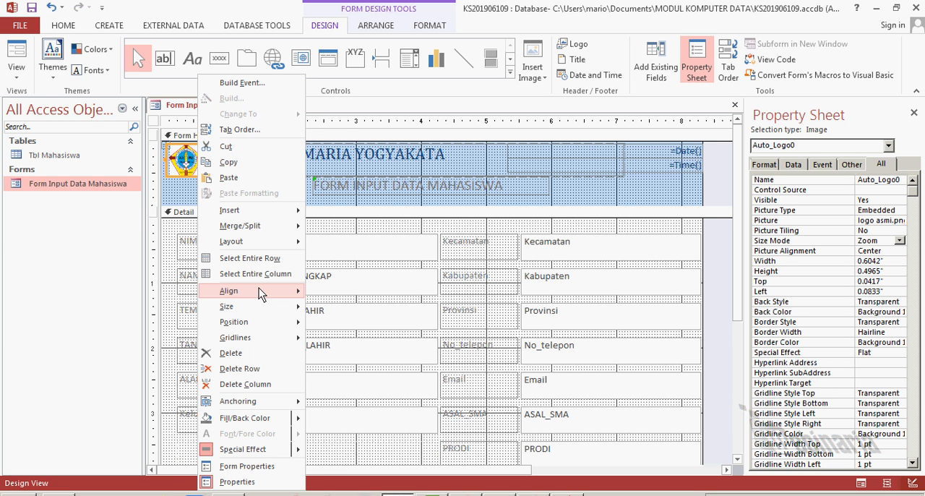
{"action": "mouse_move", "coordinate": [261, 322]}
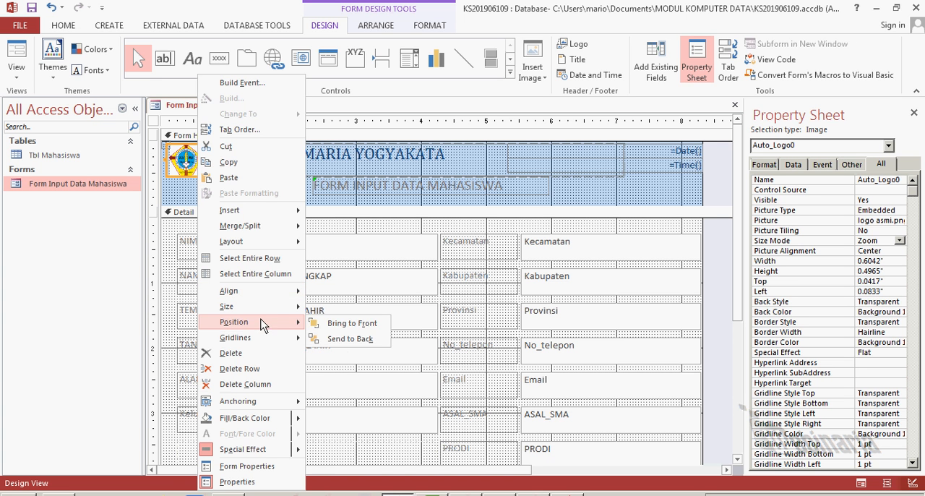
Remove the control layout that ties the header logo to the ASMI SANTA MARIA YOGYAKATA title
{"action": "left_click", "coordinate": [196, 169]}
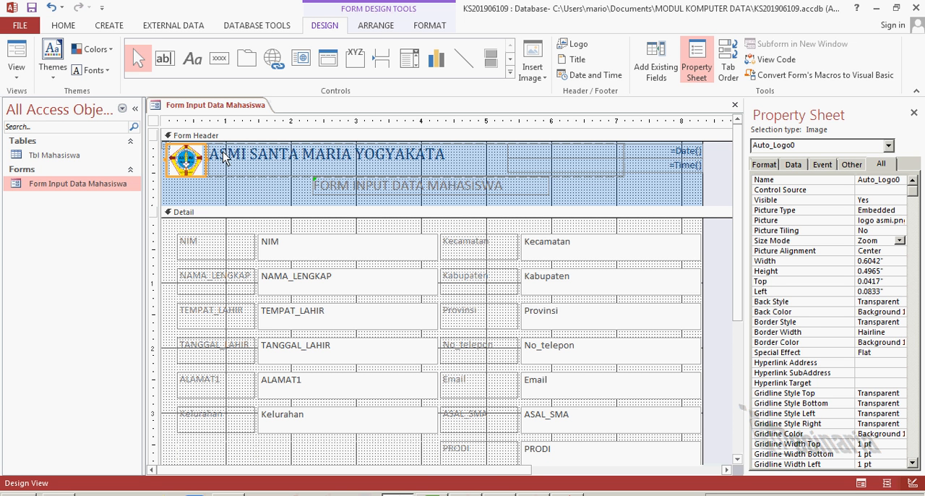
{"action": "left_click", "coordinate": [376, 26]}
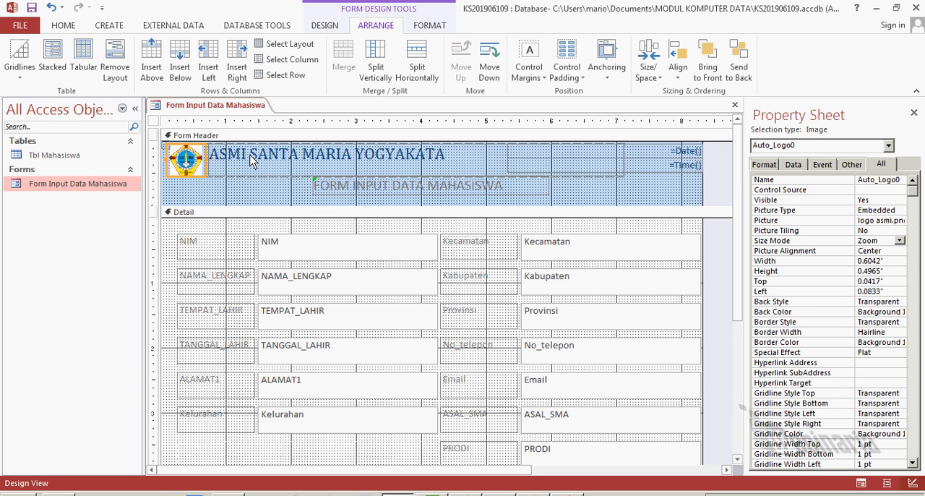
{"action": "left_click", "coordinate": [115, 68]}
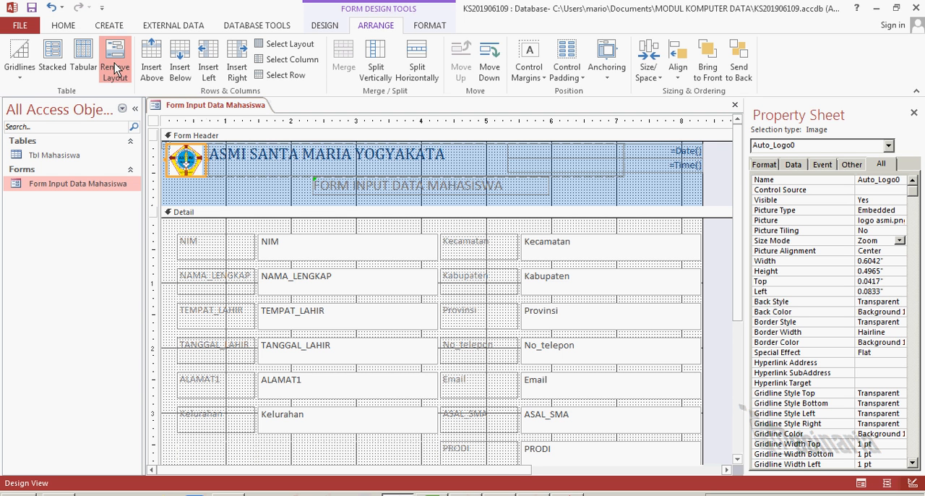
Narrow the ASMI SANTA MARIA YOGYAKATA title label from its left side to about 5.59 inches wide, starting about 0.88 inches from the left edge
{"action": "left_click", "coordinate": [242, 201]}
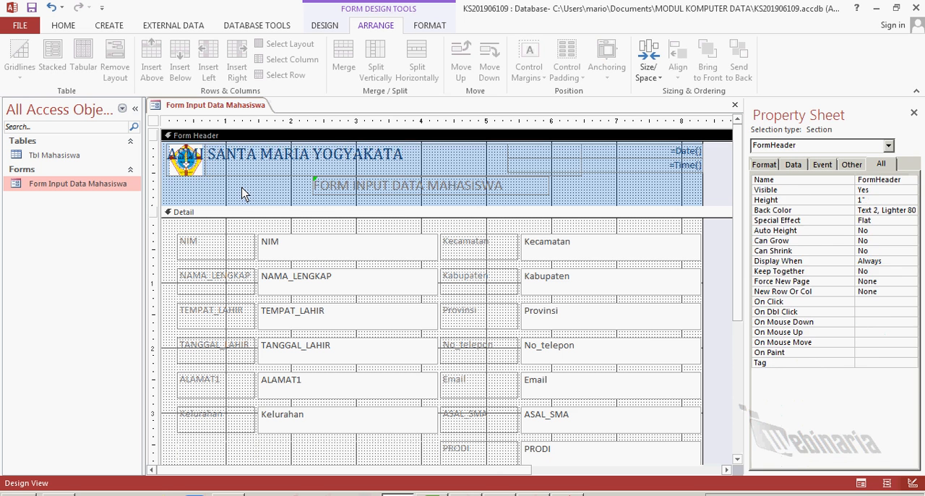
{"action": "left_click", "coordinate": [232, 166]}
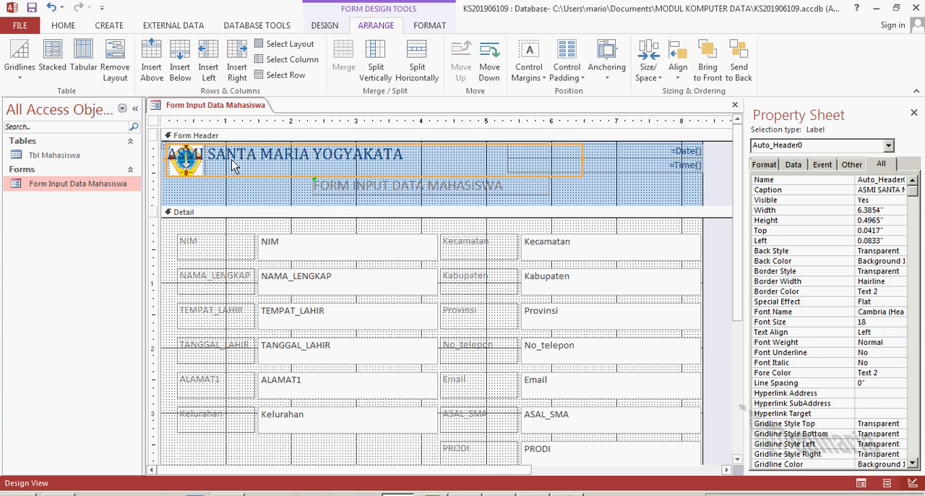
{"action": "left_click", "coordinate": [261, 199]}
{"action": "left_click", "coordinate": [261, 198]}
{"action": "left_click", "coordinate": [271, 156]}
{"action": "left_click_drag", "start_coordinate": [167, 162], "coordinate": [218, 171]}
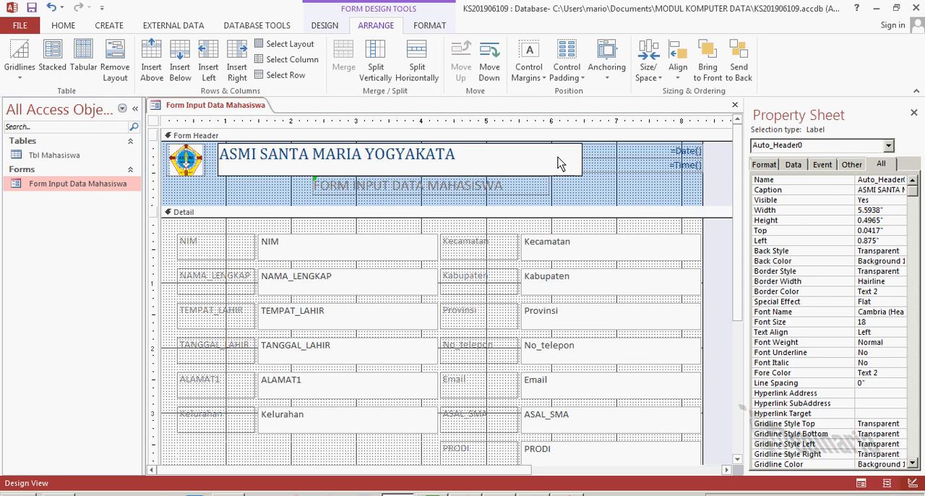
Shift the ASMI SANTA MARIA YOGYAKATA title label right to about 1.92 inches from the form header's left edge
{"action": "left_click", "coordinate": [583, 167]}
{"action": "left_click", "coordinate": [584, 168]}
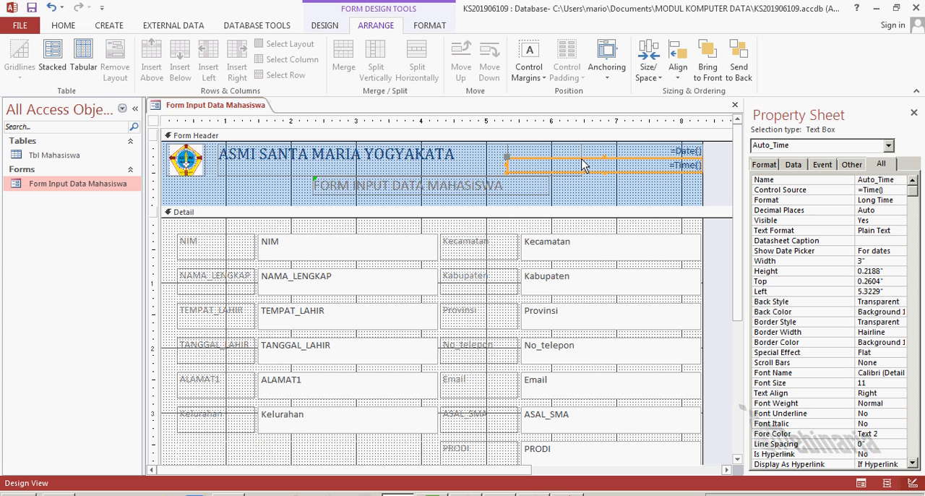
{"action": "left_click", "coordinate": [580, 153]}
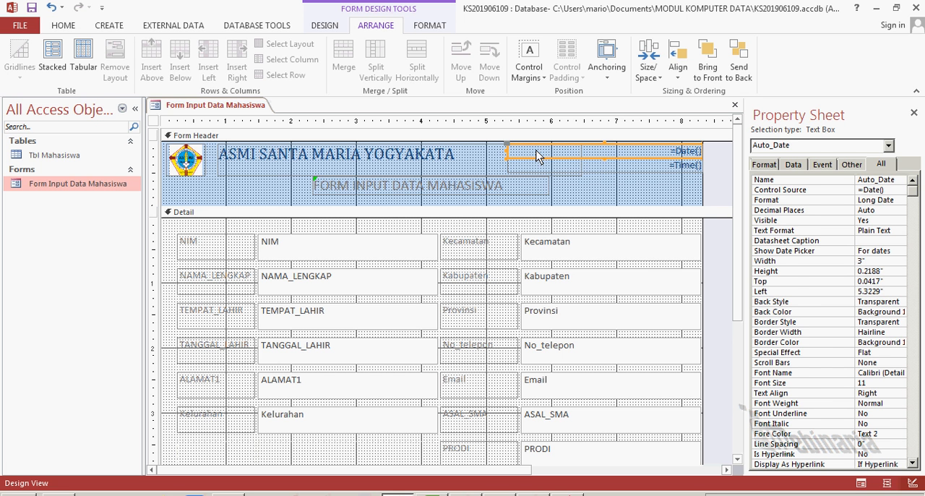
{"action": "left_click", "coordinate": [458, 166]}
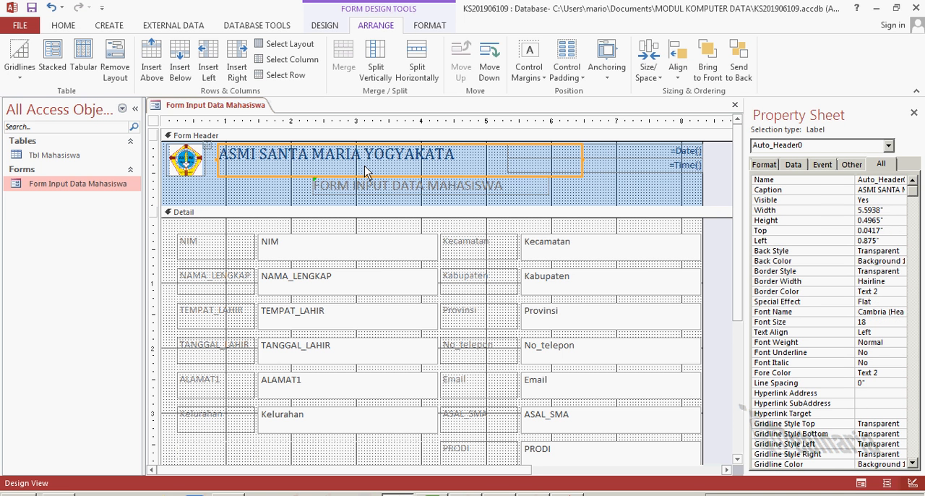
{"action": "key", "text": "Right"}
{"action": "key", "text": "Right"}
{"action": "key", "text": "Right"}
{"action": "key", "text": "Right"}
{"action": "key", "text": "Right"}
{"action": "key", "text": "Right"}
{"action": "key", "text": "Right"}
{"action": "key", "text": "Right"}
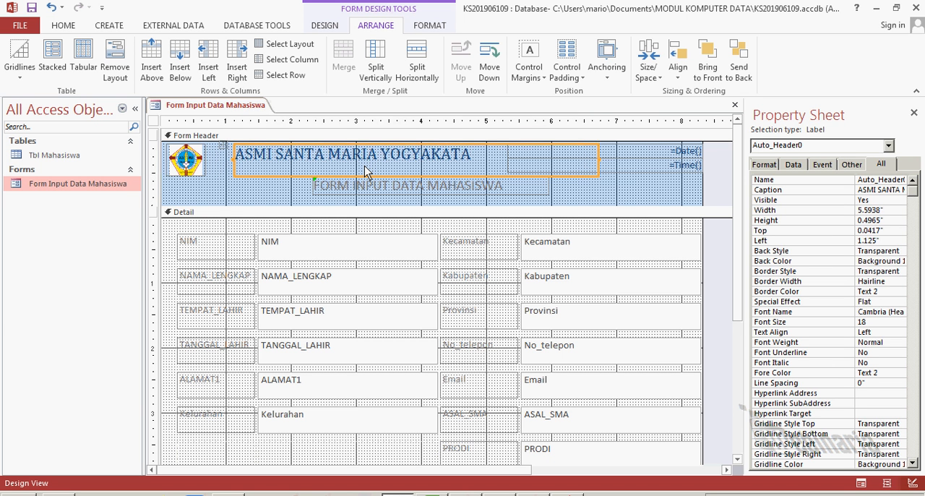
{"action": "key", "text": "Right"}
{"action": "key", "text": "Right"}
{"action": "key", "text": "Right"}
{"action": "key", "text": "Right"}
{"action": "key", "text": "Right"}
{"action": "key", "text": "Right"}
{"action": "key", "text": "Right"}
{"action": "key", "text": "Right"}
{"action": "key", "text": "Right"}
{"action": "key", "text": "Right"}
{"action": "key", "text": "Right"}
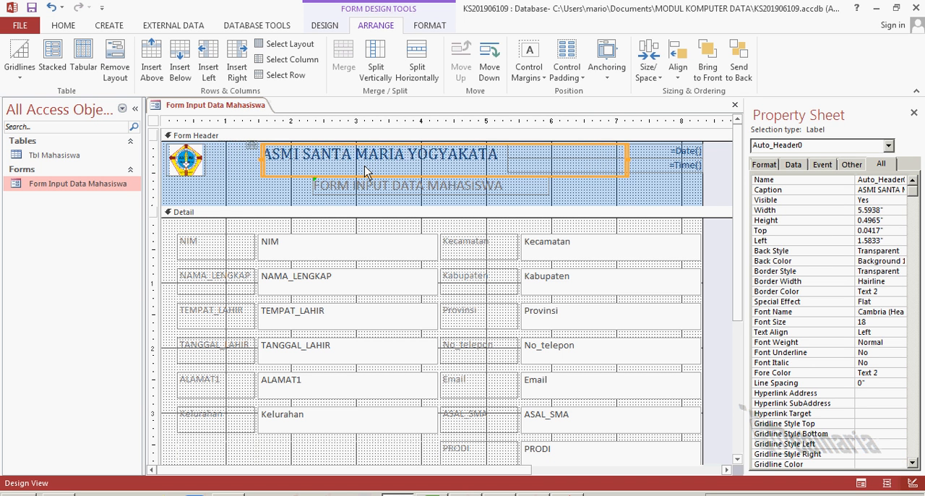
{"action": "key", "text": "Right"}
{"action": "key", "text": "Right"}
{"action": "key", "text": "Right"}
{"action": "key", "text": "Right"}
{"action": "key", "text": "Right"}
{"action": "key", "text": "Right"}
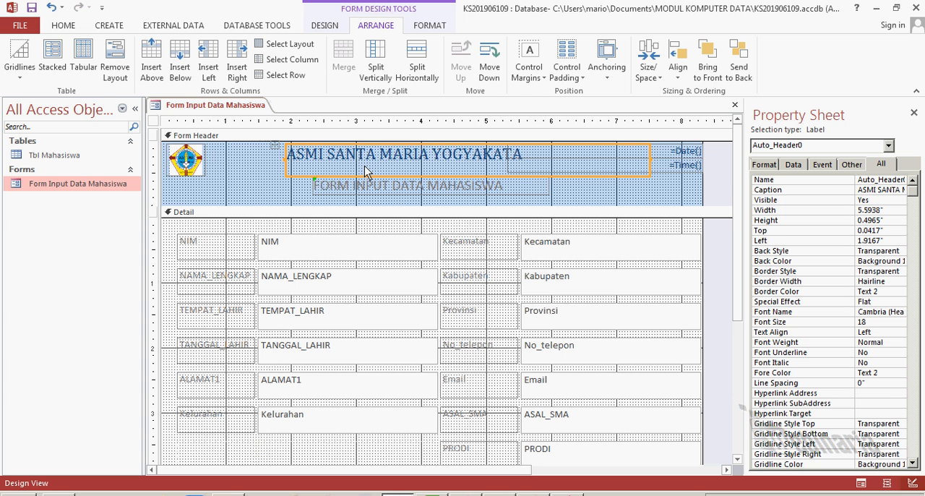
Shift the header logo right to about 1.21 inches from the left edge, beside the institution title
{"action": "left_click", "coordinate": [184, 163]}
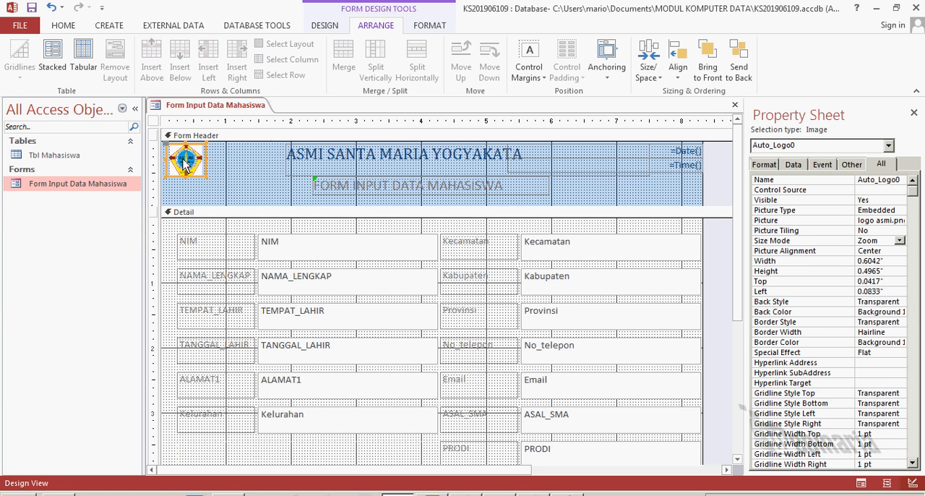
{"action": "key", "text": "Right"}
{"action": "key", "text": "Right"}
{"action": "key", "text": "Right"}
{"action": "key", "text": "Right"}
{"action": "key", "text": "Right"}
{"action": "key", "text": "Right"}
{"action": "key", "text": "Right"}
{"action": "key", "text": "Right"}
{"action": "key", "text": "Right"}
{"action": "key", "text": "Right"}
{"action": "key", "text": "Right"}
{"action": "key", "text": "Right"}
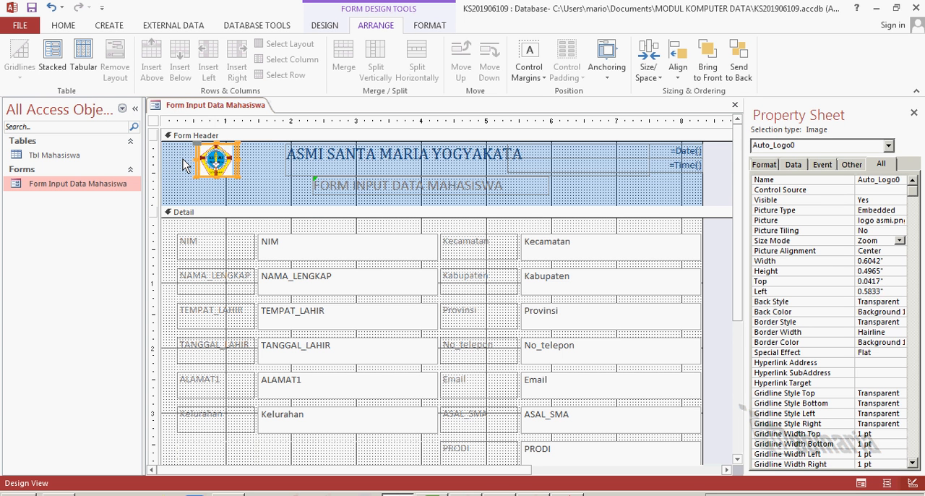
{"action": "key", "text": "Right"}
{"action": "key", "text": "Right"}
{"action": "key", "text": "Right"}
{"action": "key", "text": "Right"}
{"action": "key", "text": "Right"}
{"action": "key", "text": "Right"}
{"action": "key", "text": "Right"}
{"action": "key", "text": "Right"}
{"action": "key", "text": "Right"}
{"action": "key", "text": "Right"}
{"action": "key", "text": "Right"}
{"action": "key", "text": "Right"}
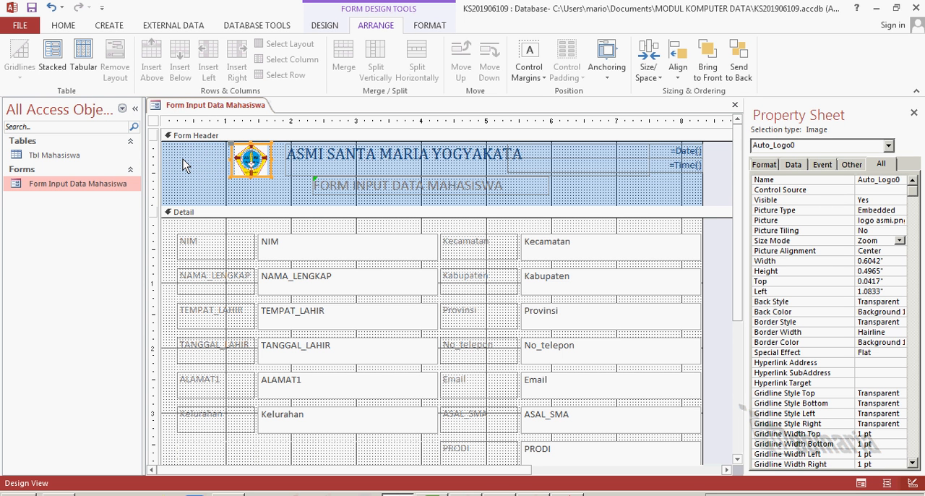
{"action": "key", "text": "Right"}
{"action": "key", "text": "Right"}
{"action": "key", "text": "Right"}
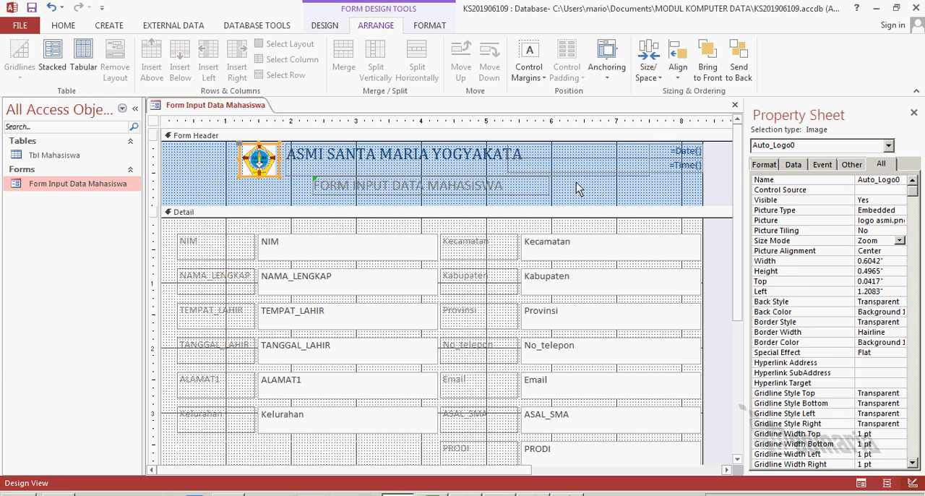
{"action": "left_click", "coordinate": [579, 190]}
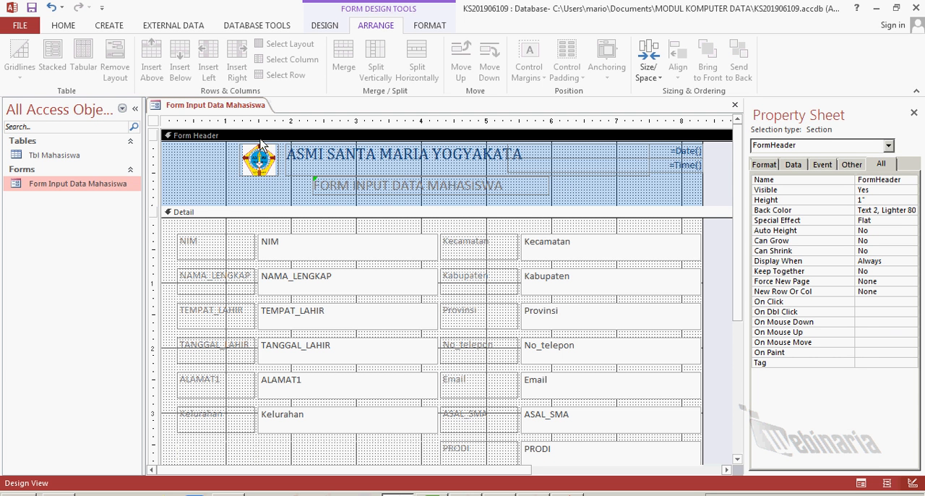
Check the rearranged logo and title with live data in Form View, and return to Design View
{"action": "right_click", "coordinate": [206, 107]}
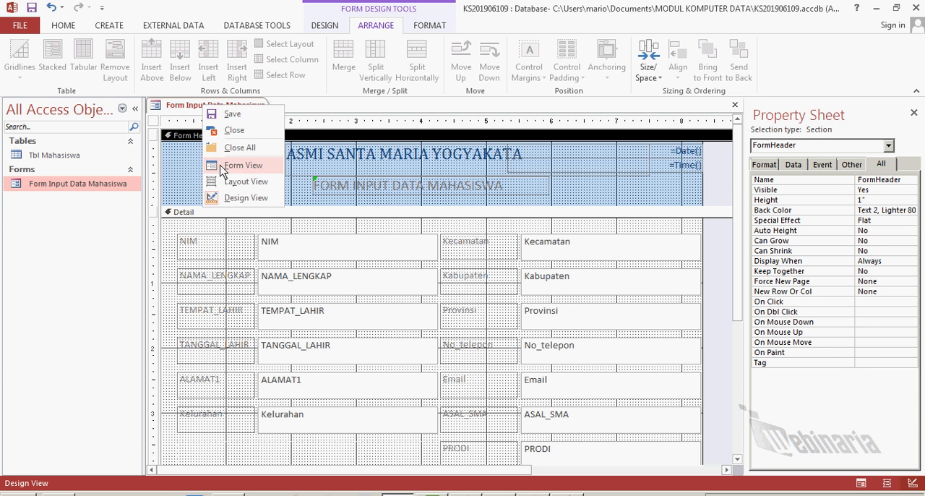
{"action": "left_click", "coordinate": [221, 199]}
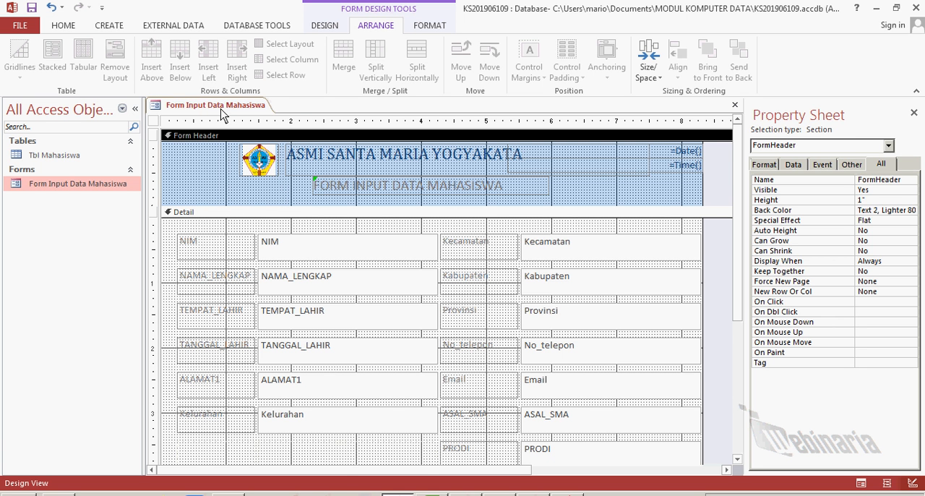
{"action": "right_click", "coordinate": [221, 113]}
{"action": "left_click", "coordinate": [243, 171]}
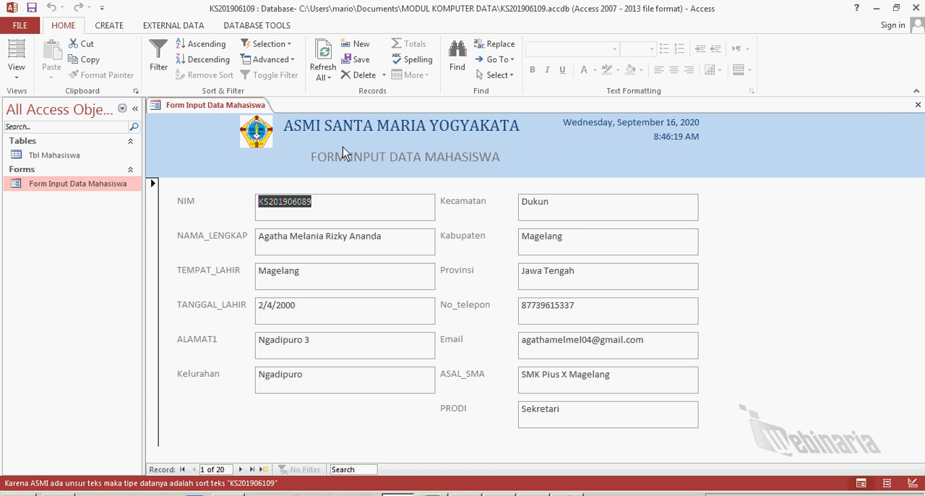
{"action": "right_click", "coordinate": [210, 108]}
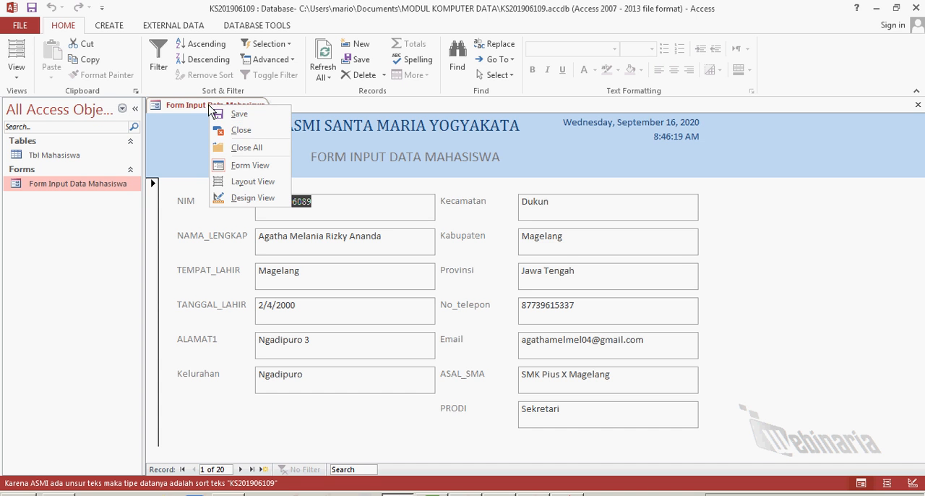
{"action": "left_click", "coordinate": [235, 197]}
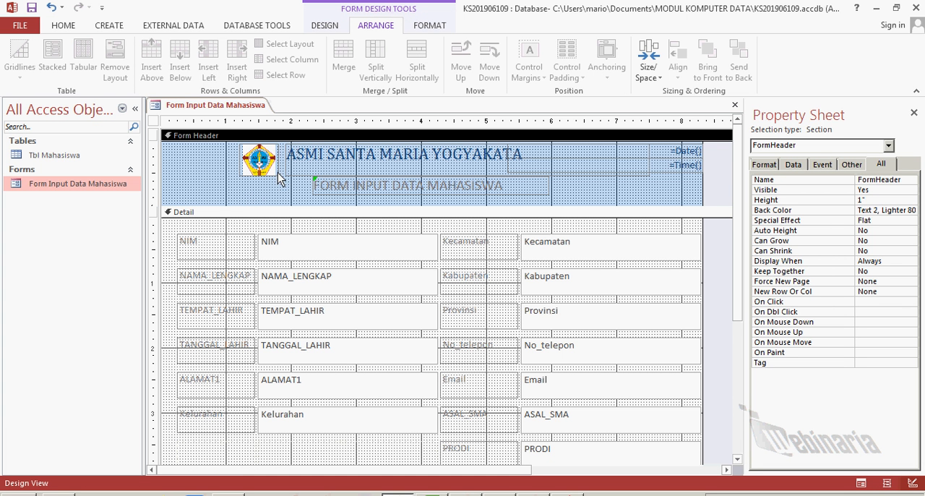
Lower the FORM INPUT DATA MAHASISWA label to about 0.67 inches from the header's top
{"action": "left_click", "coordinate": [407, 195]}
{"action": "left_click_drag", "start_coordinate": [407, 195], "coordinate": [407, 203]}
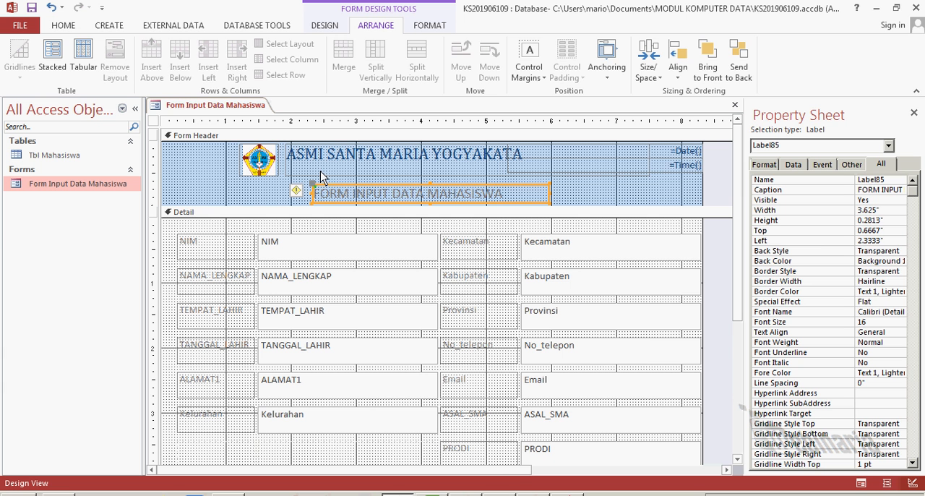
Add a label between the title and the FORM INPUT DATA MAHASISWA label containing the institution's postal address and telephone number
{"action": "left_click", "coordinate": [324, 25]}
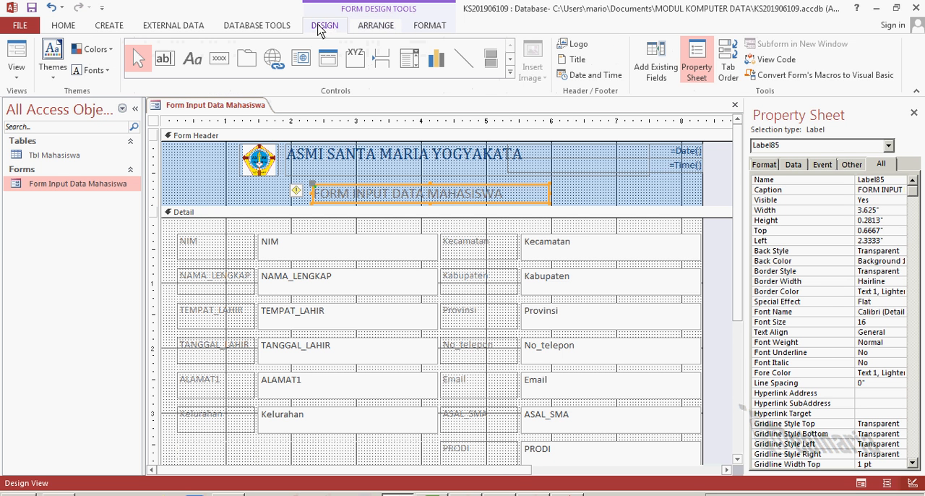
{"action": "left_click", "coordinate": [191, 64]}
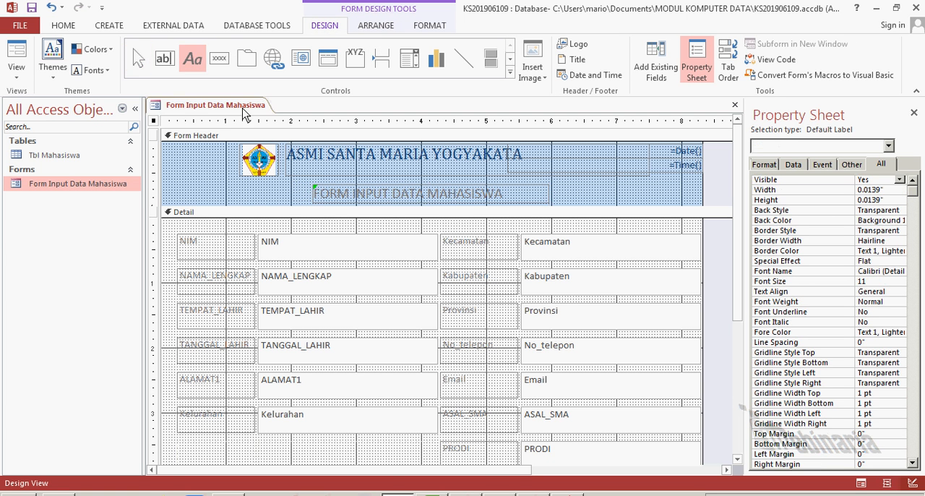
{"action": "left_click", "coordinate": [292, 178]}
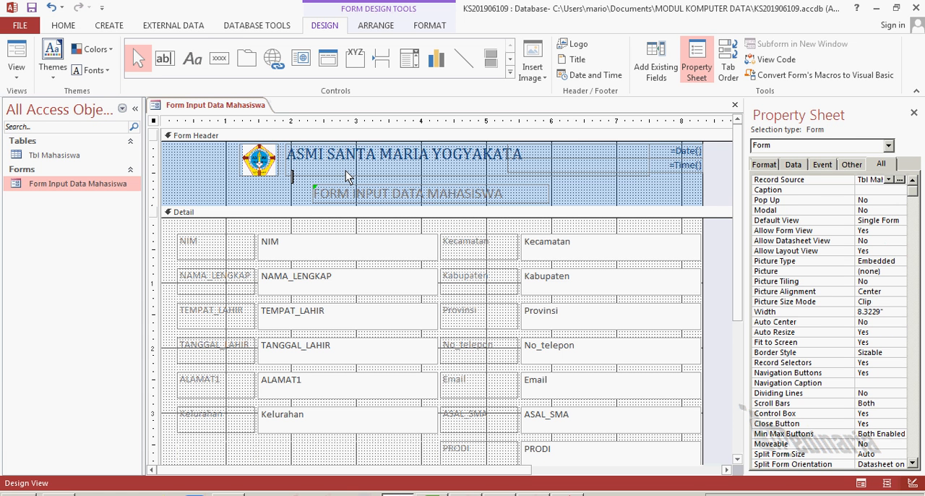
{"action": "type", "text": "Jalan Bener 1"}
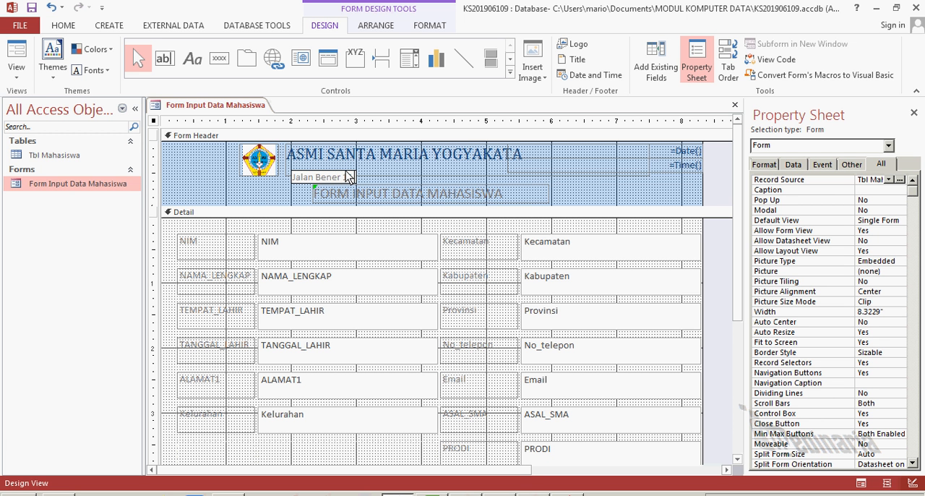
{"action": "type", "text": " Tegalrejo Yog"}
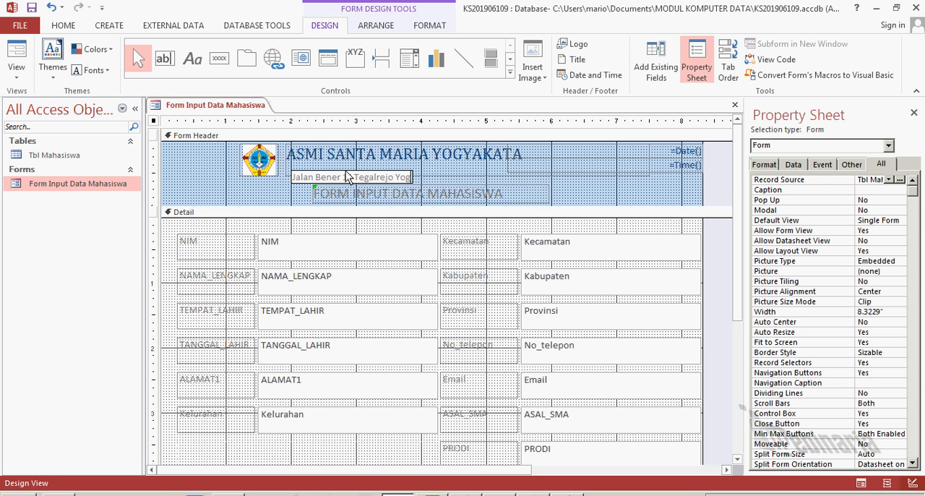
{"action": "type", "text": "yakarta"}
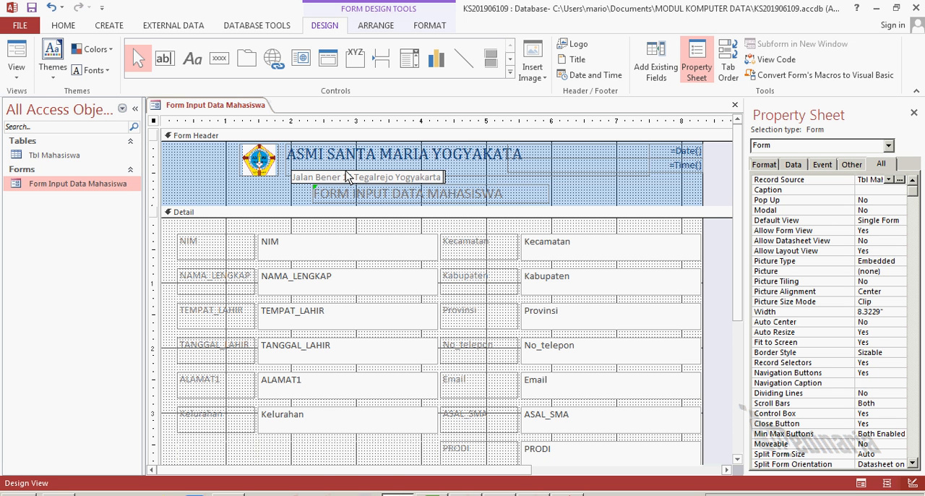
{"action": "type", "text": " 55234 Telepo"}
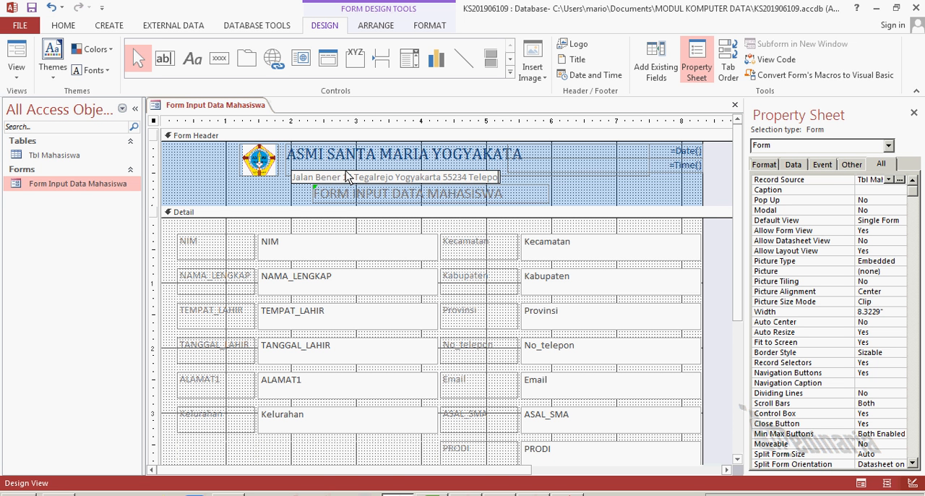
{"action": "type", "text": "n 0274 XXXXX"}
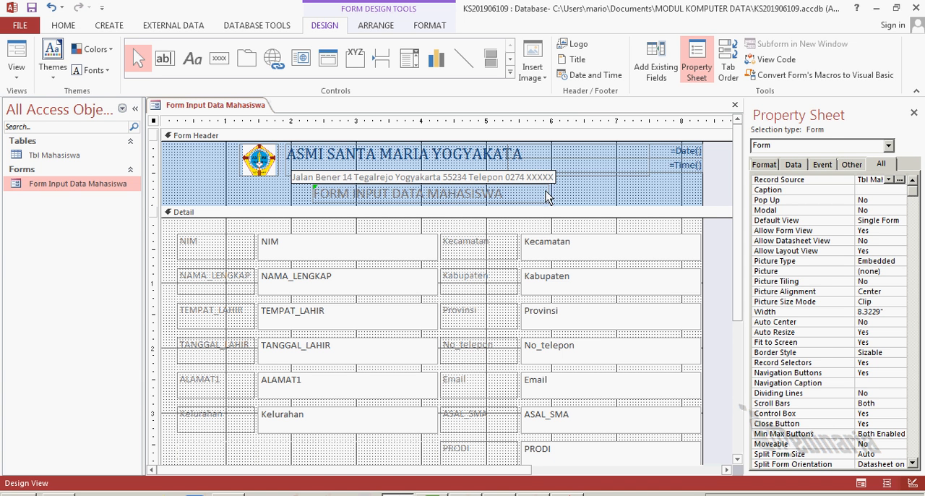
{"action": "left_click", "coordinate": [685, 194]}
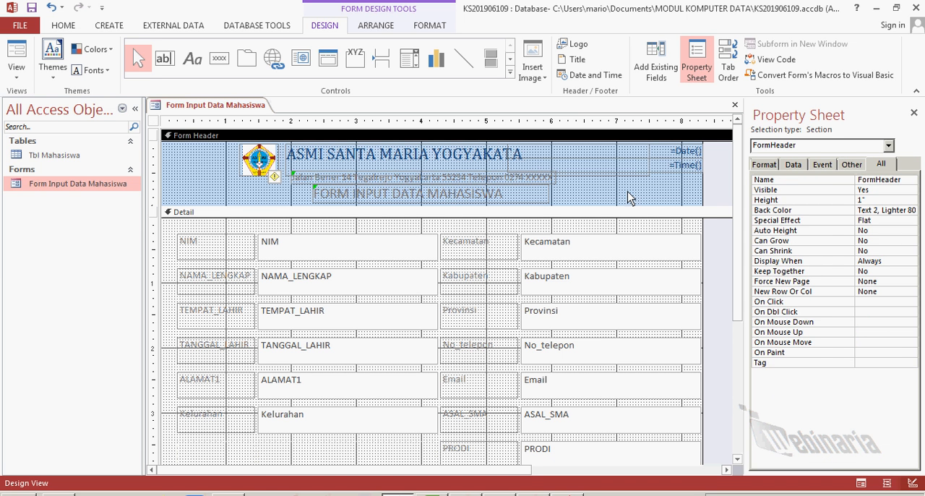
Move the address label directly under the institution title, about 1.92 inches from the header's left edge and 0.33 inches from its top
{"action": "left_click", "coordinate": [521, 180]}
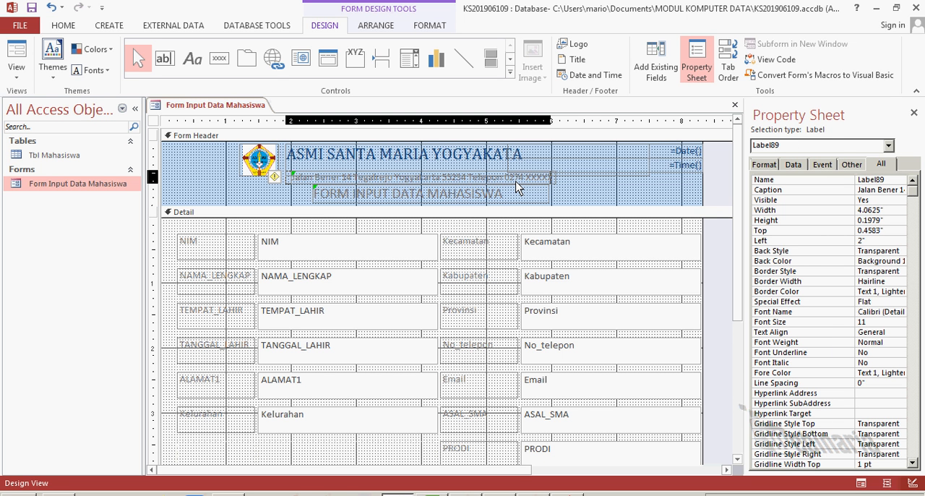
{"action": "key", "text": "Left"}
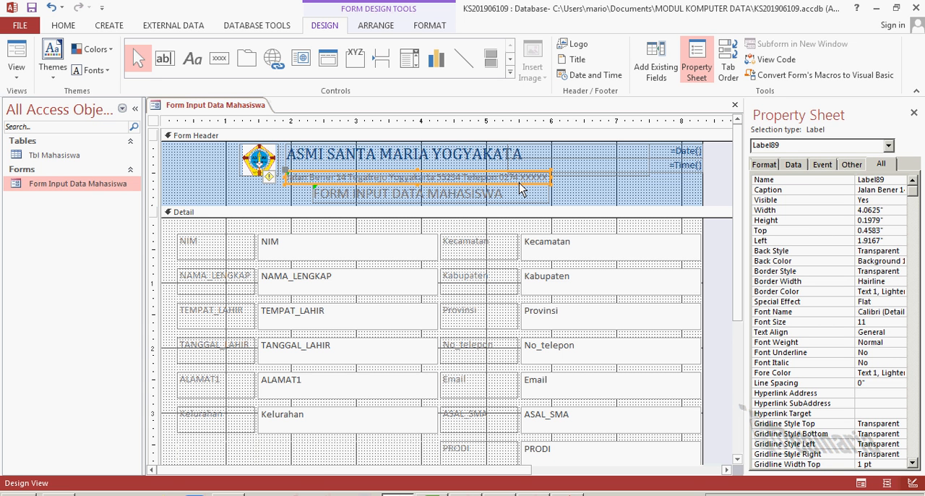
{"action": "key", "text": "Up"}
{"action": "key", "text": "ctrl+z"}
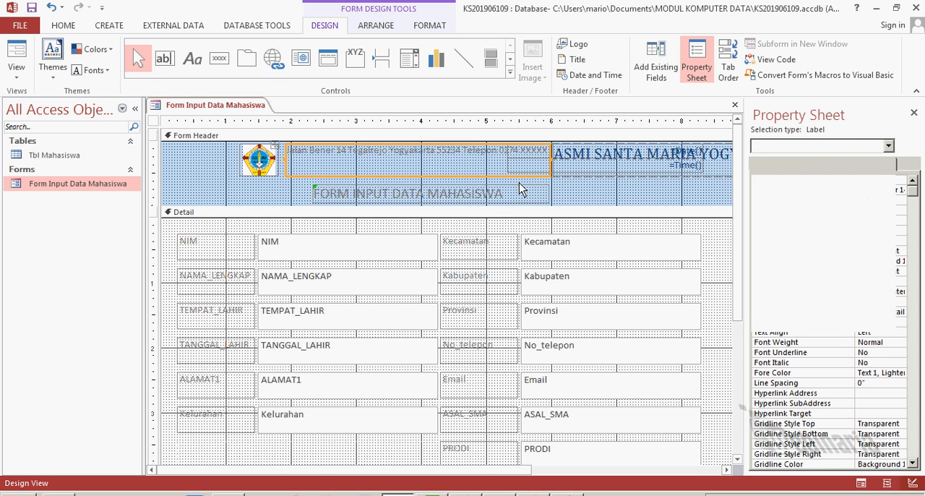
{"action": "left_click", "coordinate": [532, 181]}
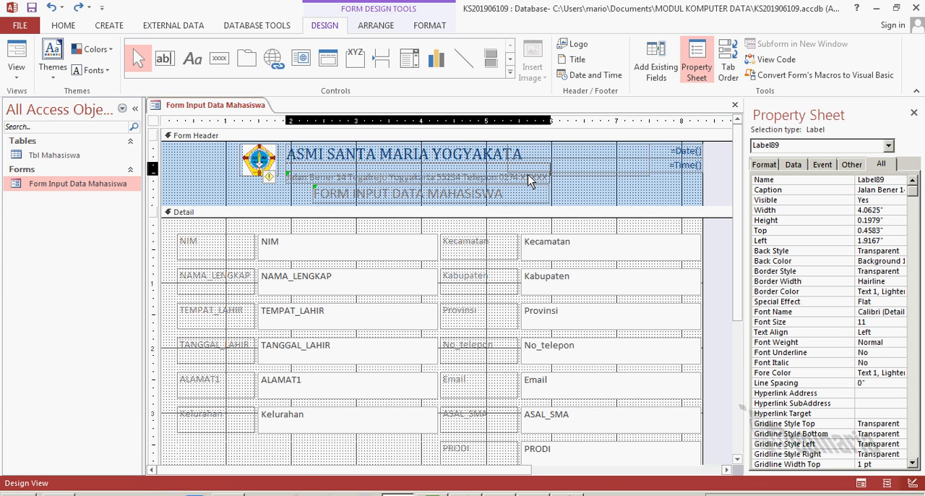
{"action": "left_click_drag", "start_coordinate": [528, 178], "coordinate": [528, 180]}
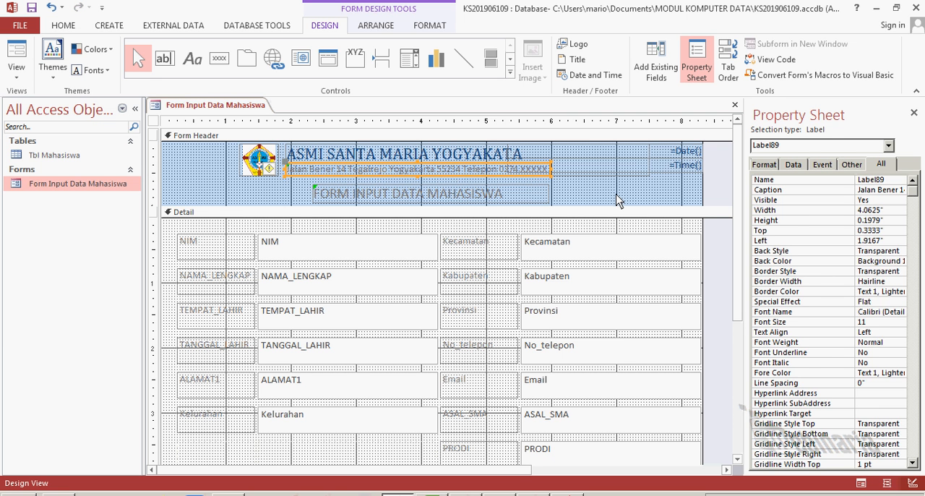
{"action": "left_click", "coordinate": [609, 200]}
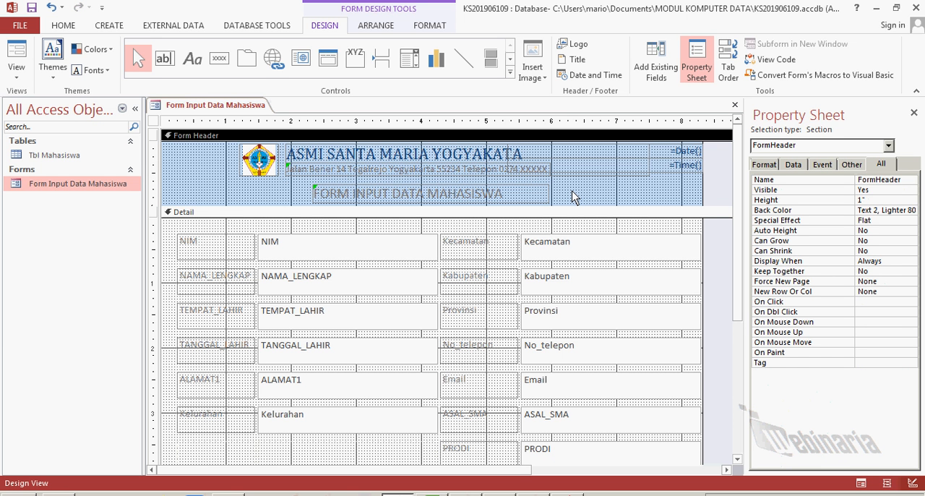
Check the header with the added address line in Form View, and return to Design View
{"action": "right_click", "coordinate": [229, 106]}
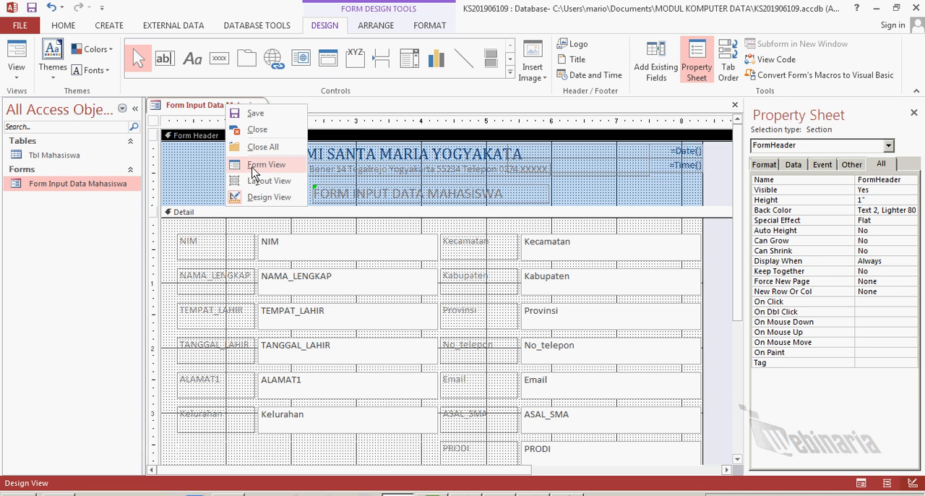
{"action": "left_click", "coordinate": [255, 165]}
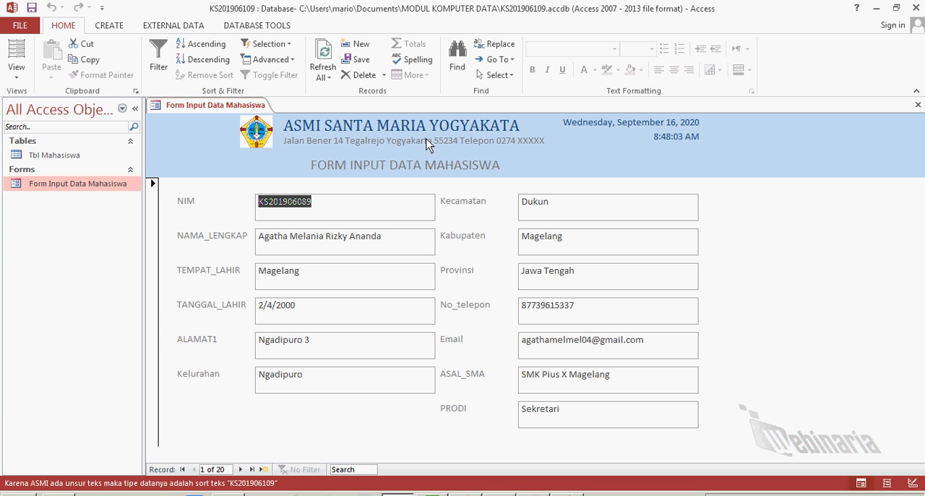
{"action": "right_click", "coordinate": [210, 113]}
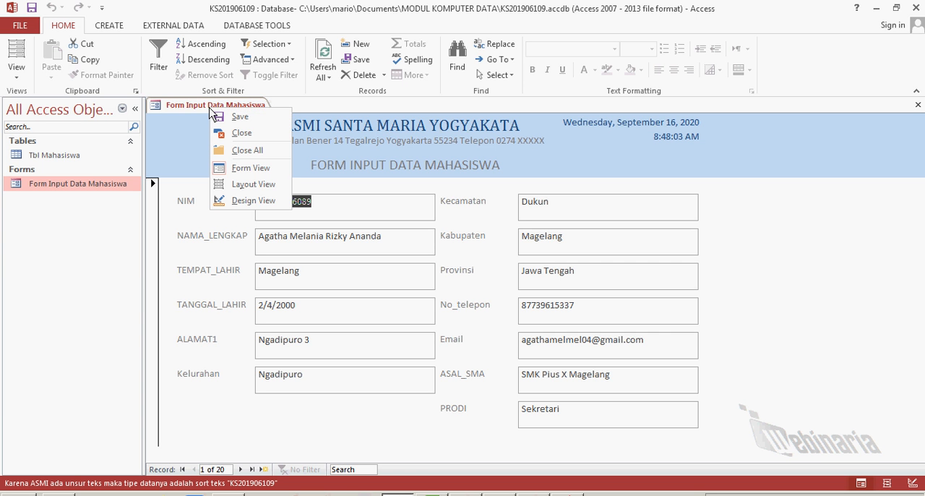
{"action": "left_click", "coordinate": [233, 201]}
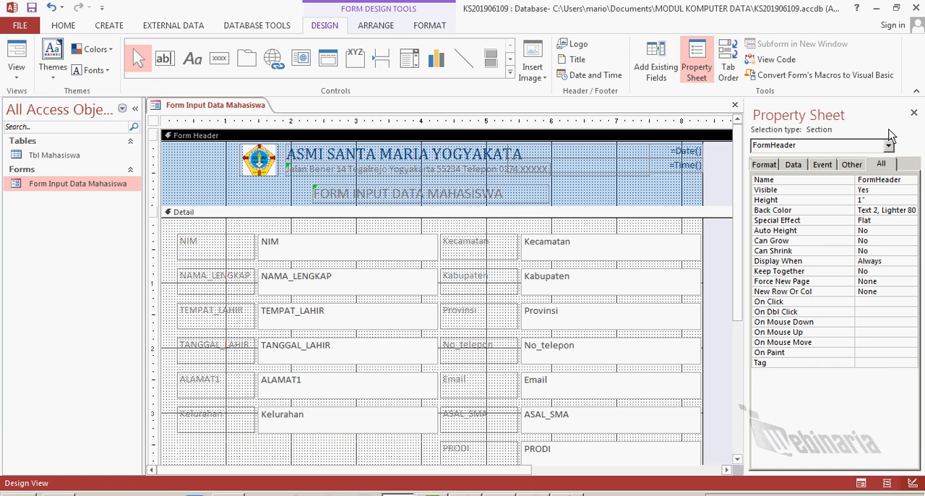
Close the Property Sheet and select the Form Footer section
{"action": "left_click", "coordinate": [913, 114]}
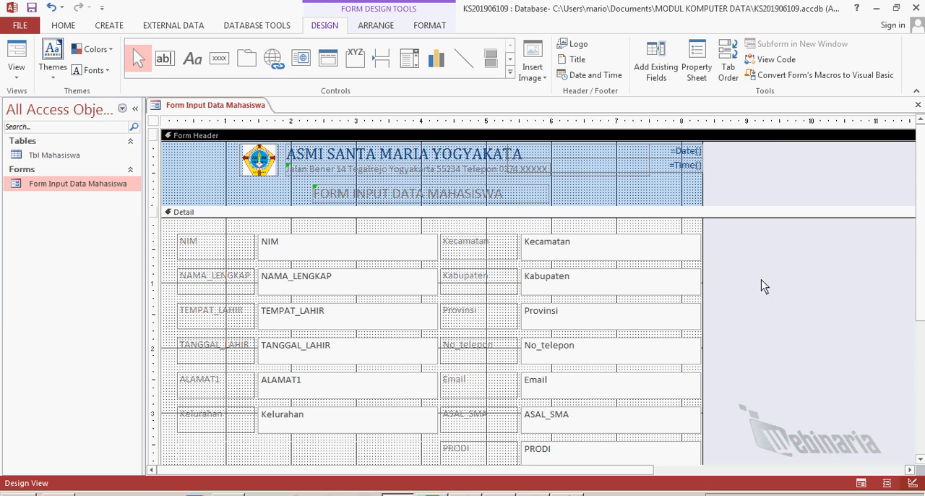
{"action": "scroll", "coordinate": [763, 307], "scroll_direction": "down", "scroll_amount": 4}
{"action": "scroll", "coordinate": [763, 307], "scroll_direction": "up", "scroll_amount": 4}
{"action": "scroll", "coordinate": [763, 307], "scroll_direction": "down", "scroll_amount": 2}
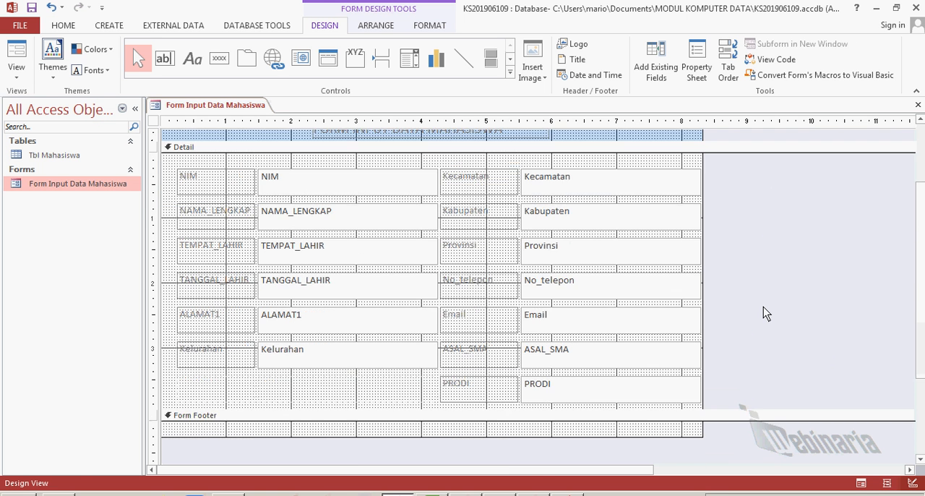
{"action": "scroll", "coordinate": [766, 313], "scroll_direction": "up", "scroll_amount": 2}
{"action": "scroll", "coordinate": [766, 313], "scroll_direction": "down", "scroll_amount": 4}
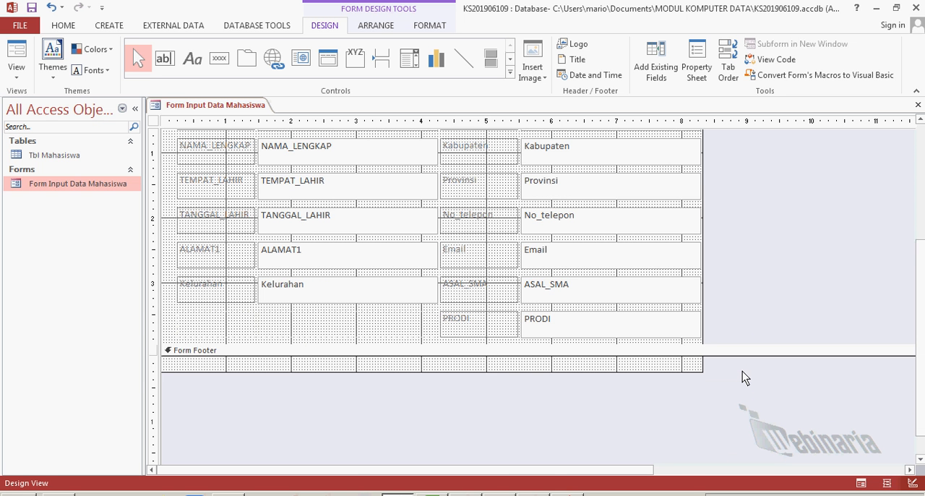
{"action": "scroll", "coordinate": [742, 370], "scroll_direction": "up", "scroll_amount": 3}
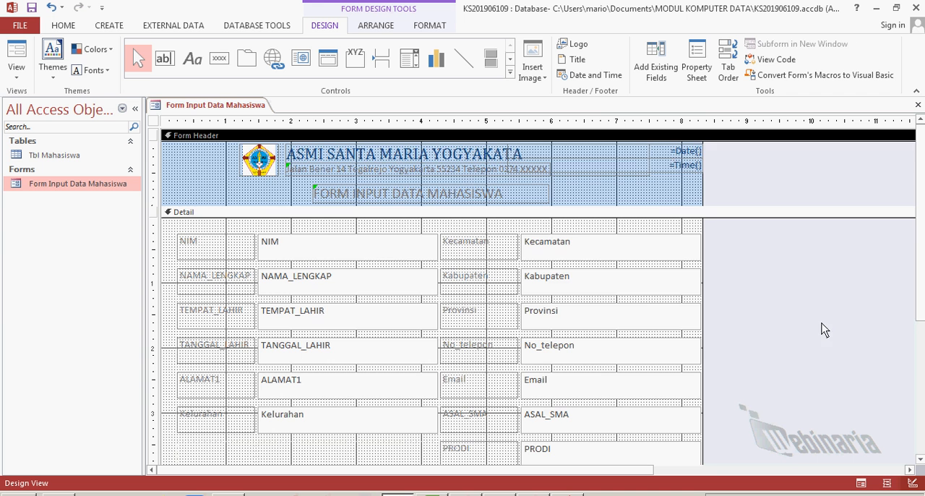
{"action": "scroll", "coordinate": [826, 338], "scroll_direction": "down", "scroll_amount": 3}
{"action": "left_click", "coordinate": [609, 368]}
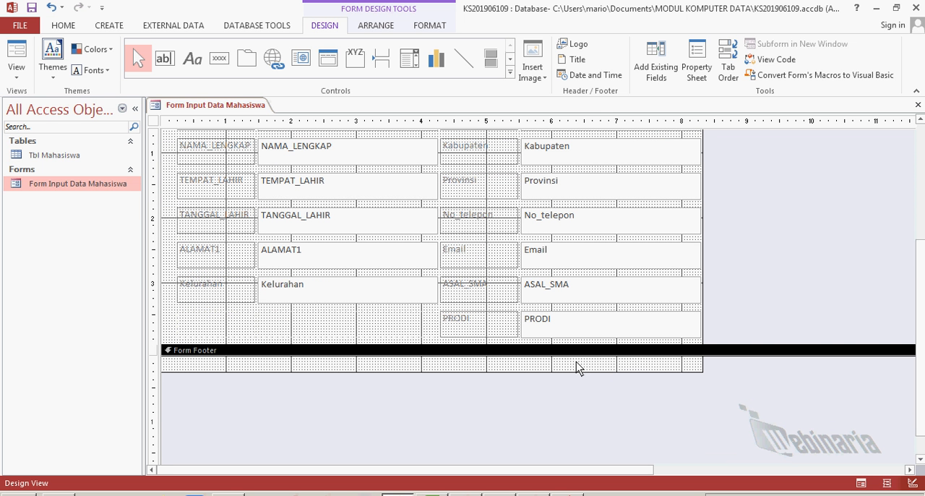
Add a label at about the 5-inch mark in the Form Footer reading "dirancang oleh", the designer's name and "@ 2020"
{"action": "left_click", "coordinate": [193, 62]}
{"action": "left_click", "coordinate": [485, 368]}
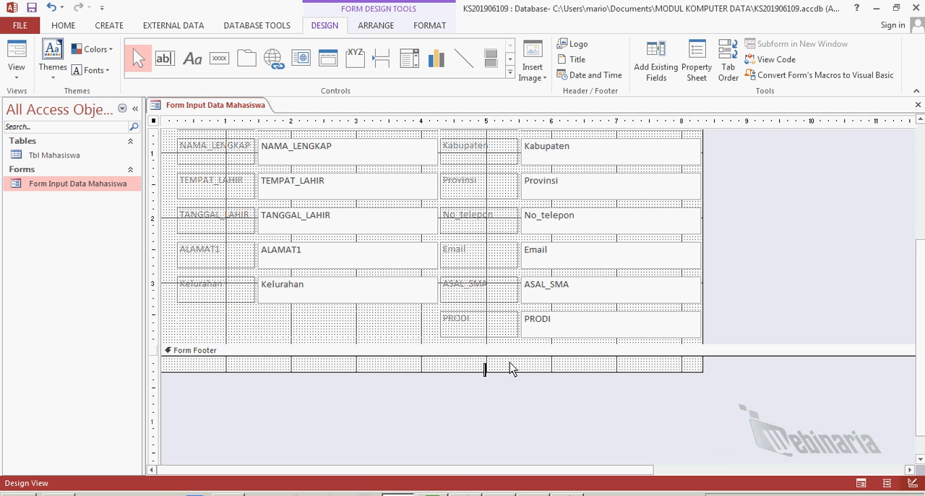
{"action": "type", "text": "dirancang oleh"}
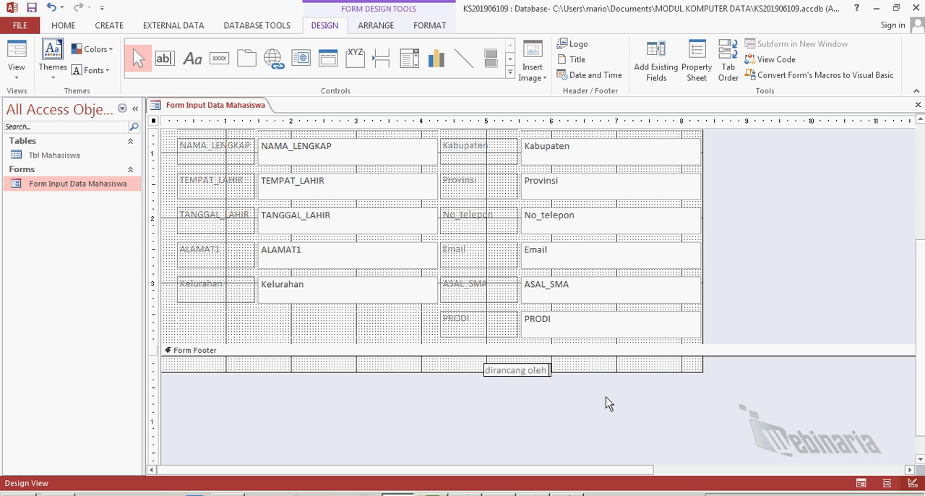
{"action": "type", "text": " Y. Maryono @"}
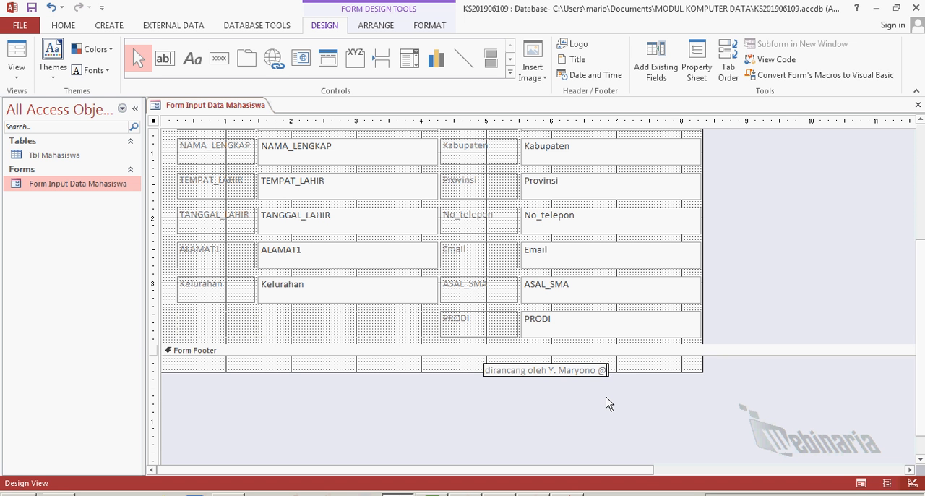
{"action": "type", "text": " 2020"}
{"action": "left_click", "coordinate": [808, 402]}
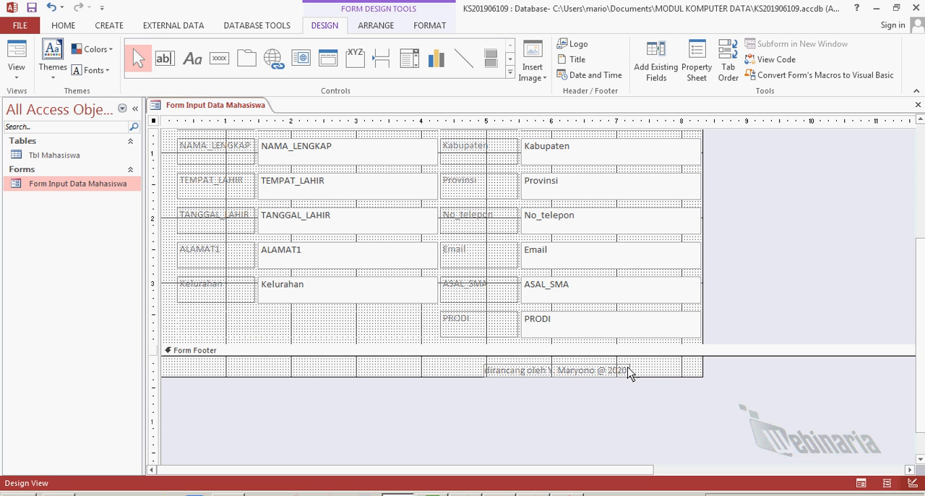
Move the designer credit label to about the 3-inch mark at the footer's upper edge, and save the form
{"action": "left_click_drag", "start_coordinate": [627, 370], "coordinate": [500, 367]}
{"action": "left_click", "coordinate": [565, 428]}
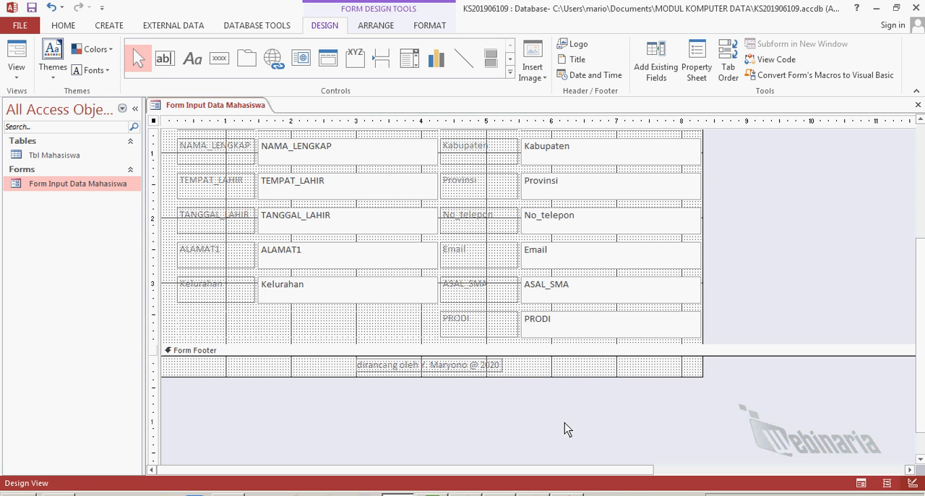
{"action": "key", "text": "ctrl+s"}
Reduce the Form Footer section's height so that it just fits the credit label
{"action": "left_click", "coordinate": [522, 376]}
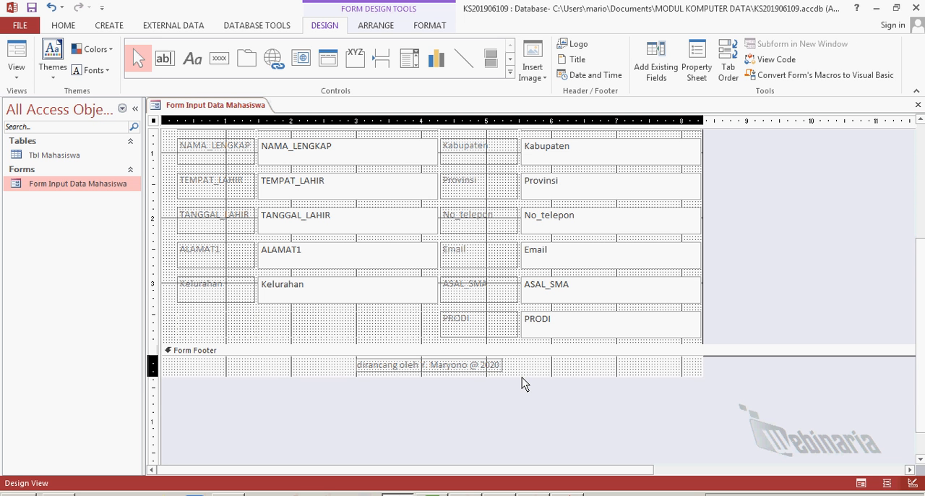
{"action": "mouse_move", "coordinate": [522, 377]}
{"action": "left_mouse_down"}
{"action": "mouse_move", "coordinate": [530, 409]}
{"action": "mouse_move", "coordinate": [529, 360]}
{"action": "mouse_move", "coordinate": [528, 371]}
{"action": "left_mouse_up"}
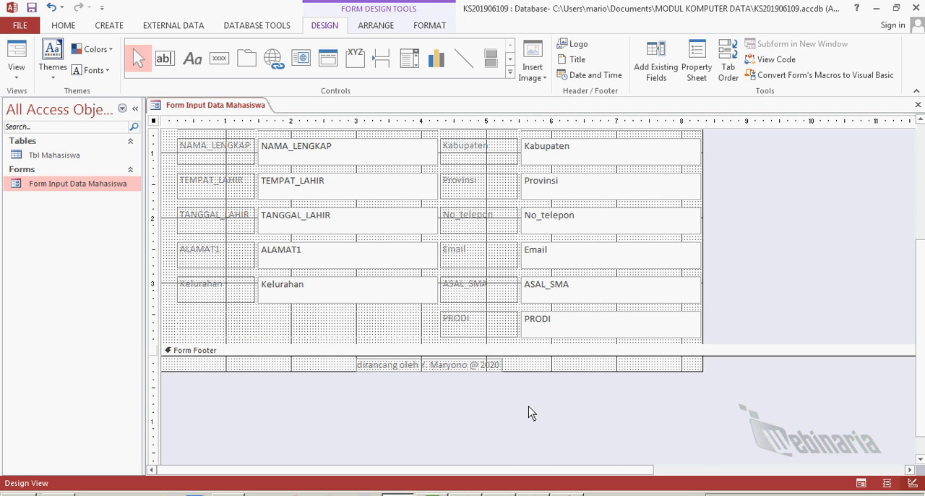
Display the form with its header and footer in Form View and save it
{"action": "scroll", "coordinate": [390, 405], "scroll_direction": "up", "scroll_amount": 3}
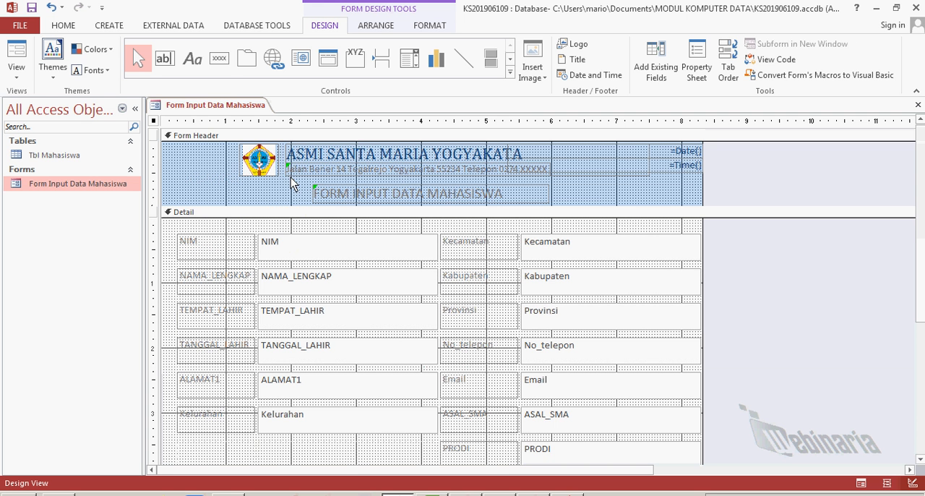
{"action": "right_click", "coordinate": [218, 108]}
{"action": "left_click", "coordinate": [254, 167]}
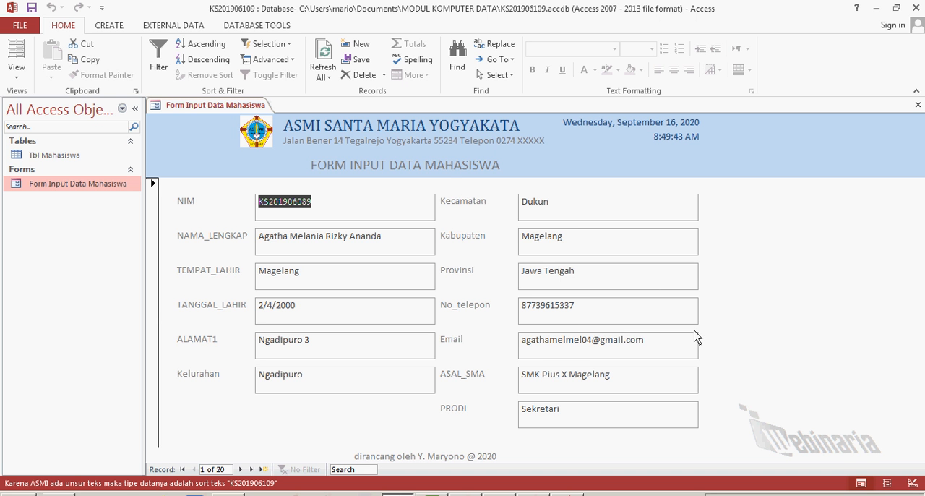
{"action": "left_click", "coordinate": [215, 106]}
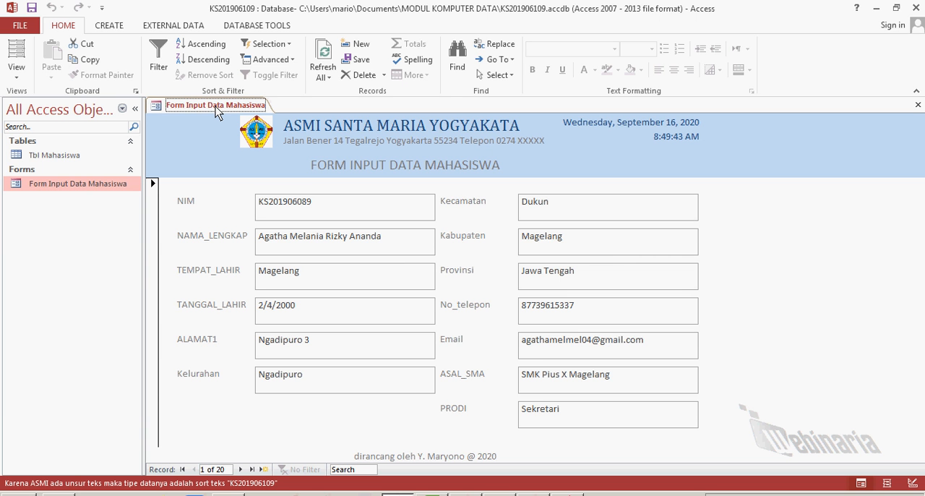
{"action": "left_click", "coordinate": [33, 10]}
{"action": "left_click", "coordinate": [777, 495]}
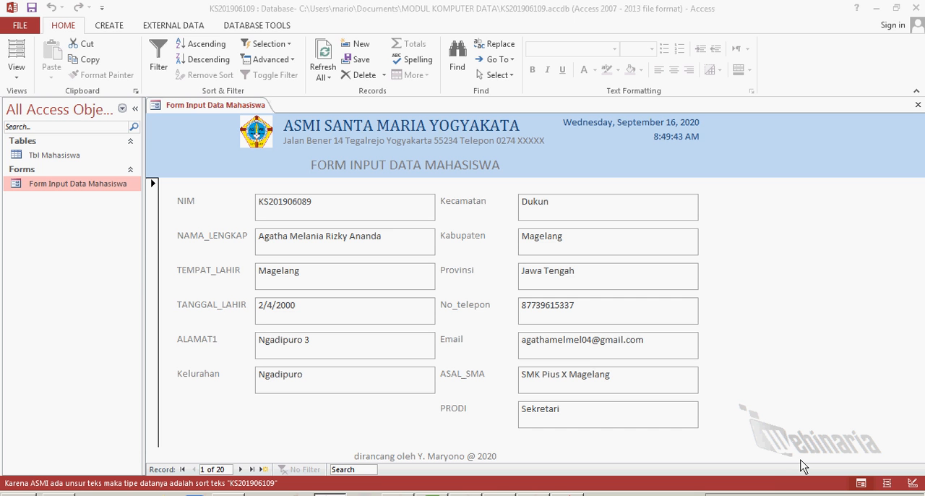